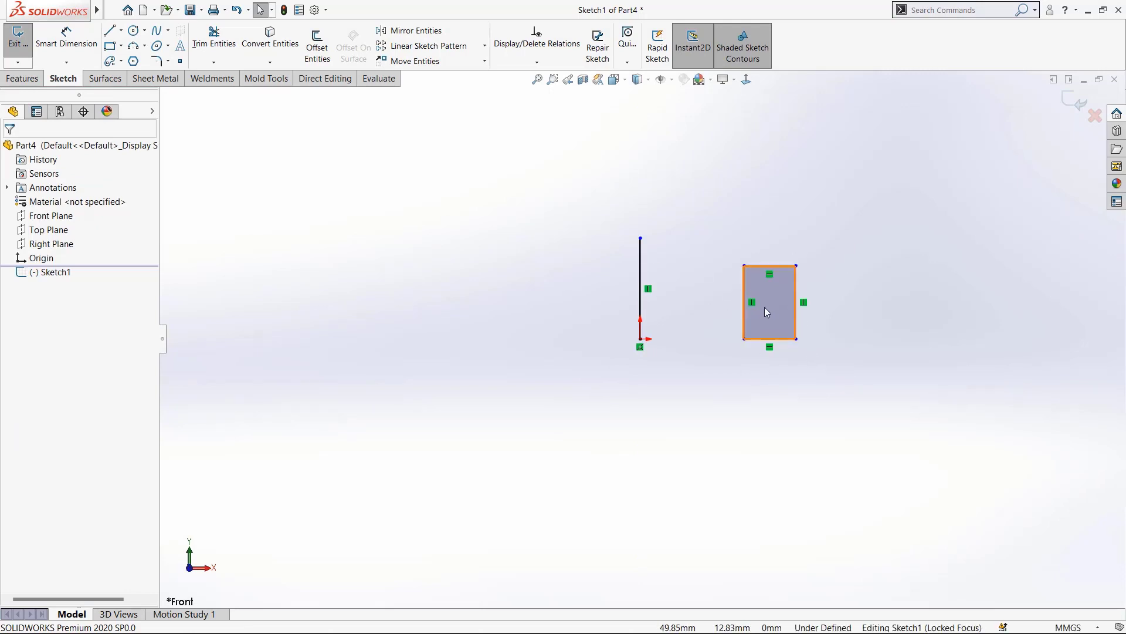
Exit the sketch and start a Revolved Boss/Base with the vertical line as the axis of revolution.
{"action": "left_click", "coordinate": [19, 36]}
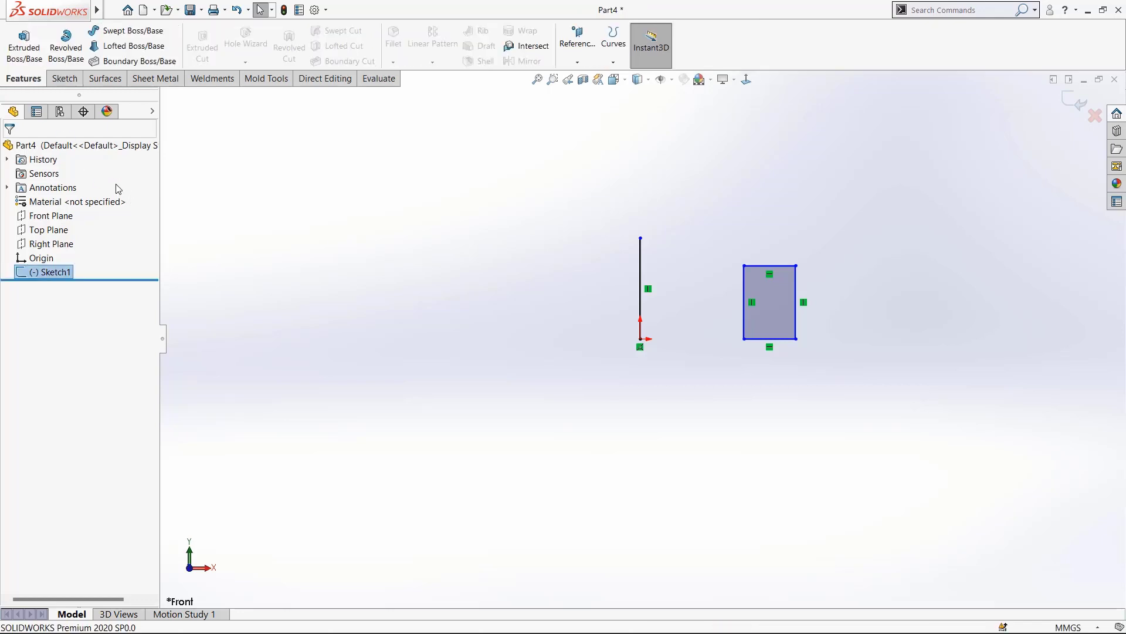
{"action": "left_click", "coordinate": [66, 54]}
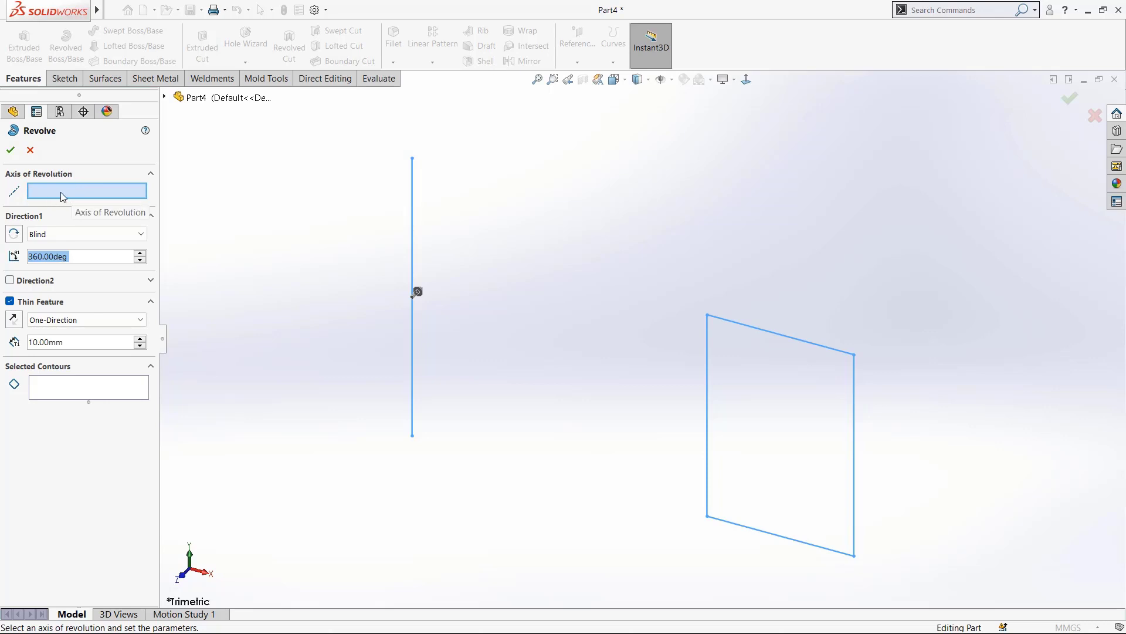
{"action": "left_click", "coordinate": [412, 223]}
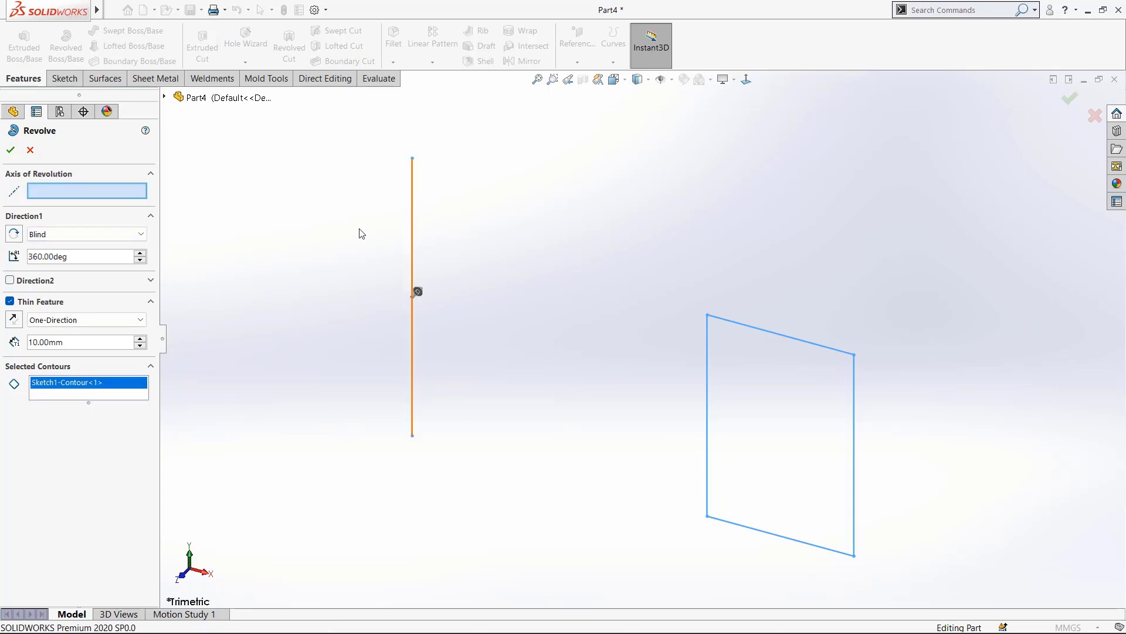
{"action": "right_click", "coordinate": [125, 384]}
{"action": "left_click", "coordinate": [143, 391]}
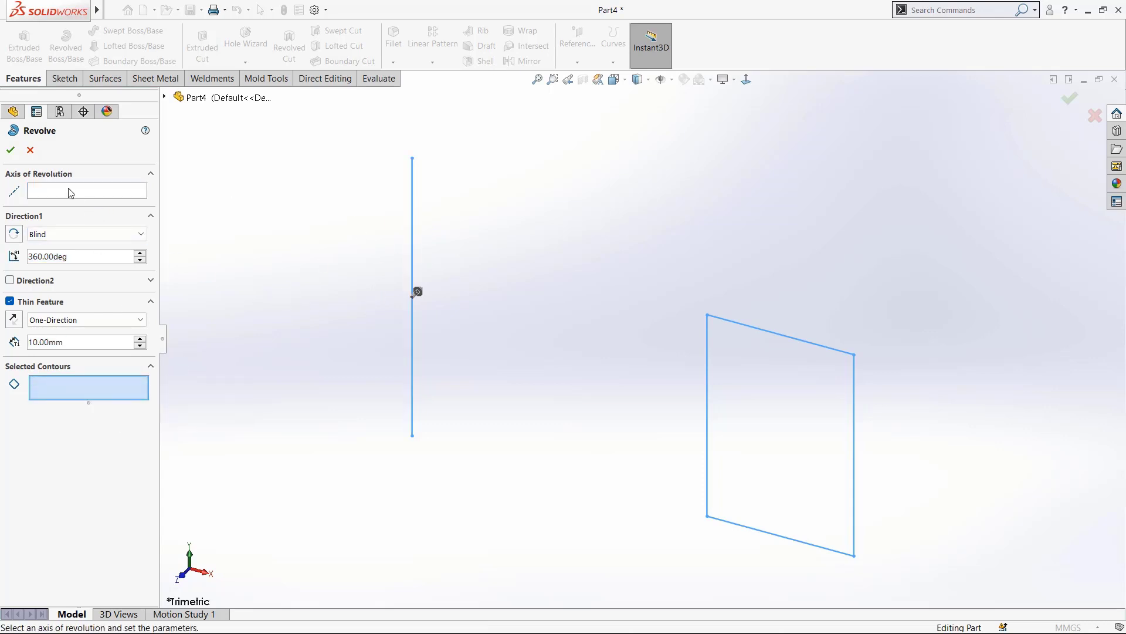
{"action": "left_click", "coordinate": [415, 206]}
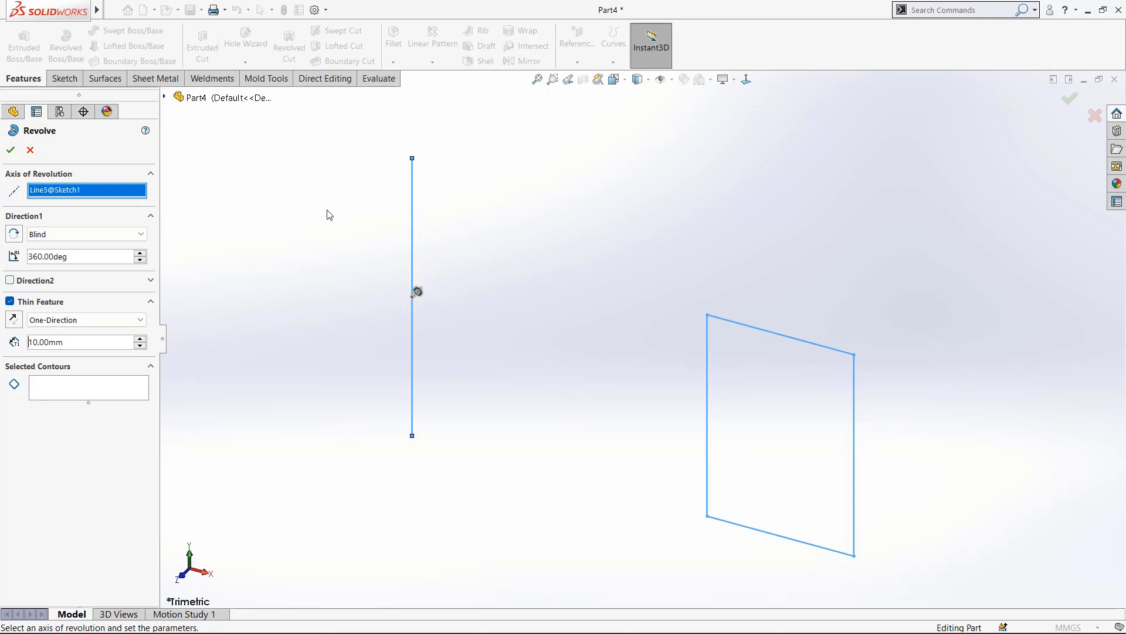
Set the revolve's Direction 1 angle to 180 degrees.
{"action": "scroll", "coordinate": [707, 418], "scroll_direction": "up", "scroll_amount": 3}
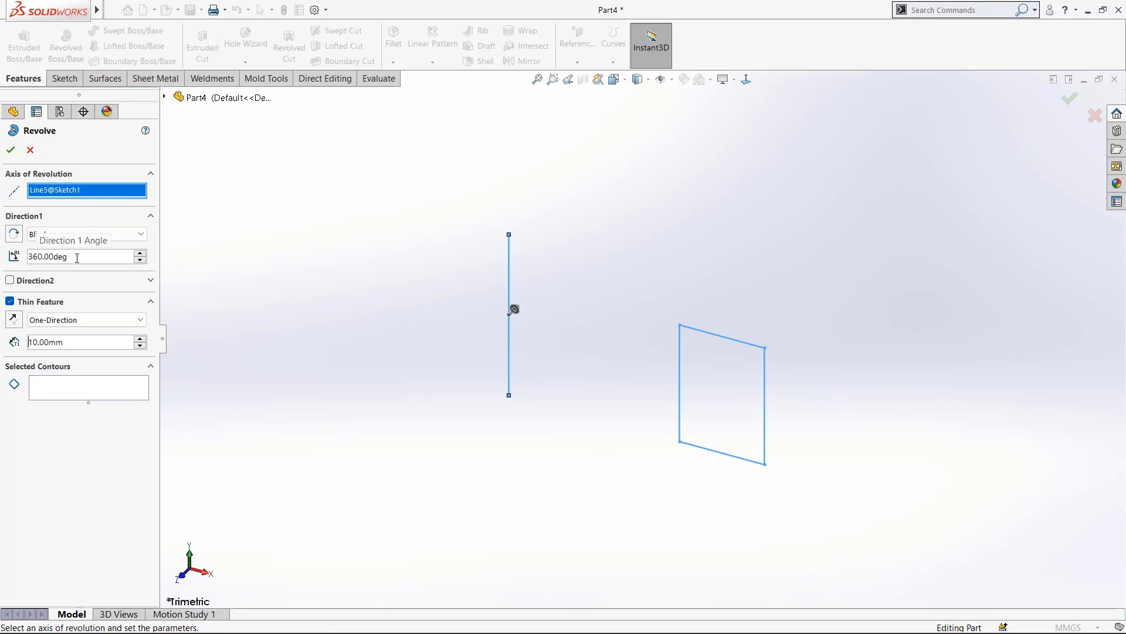
{"action": "left_click_drag", "start_coordinate": [84, 258], "coordinate": [2, 253]}
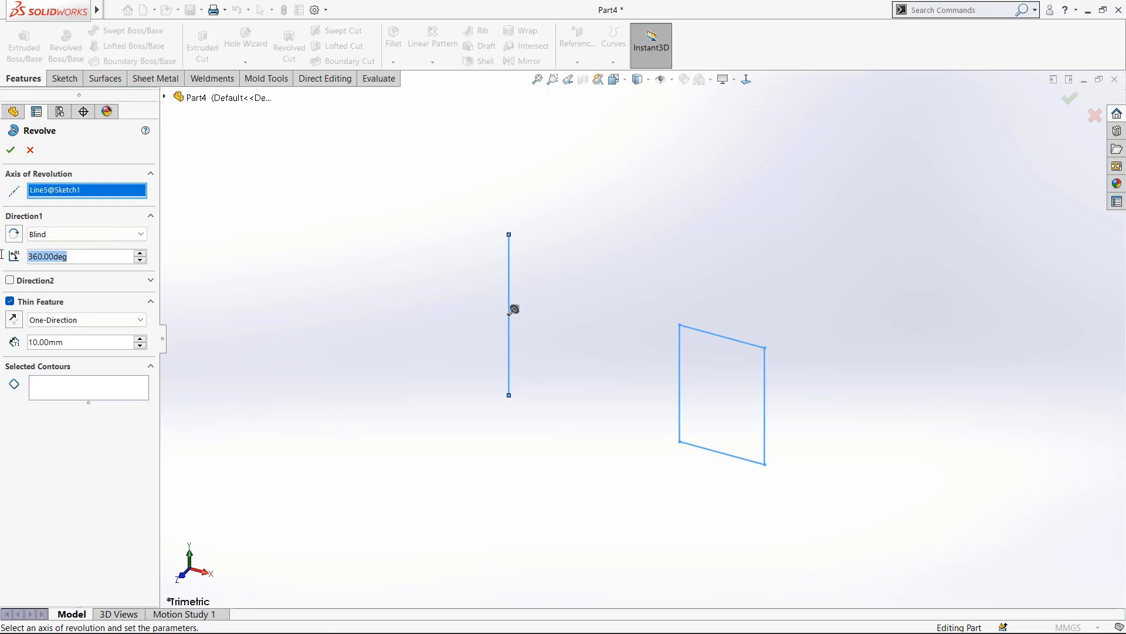
{"action": "type", "text": "180"}
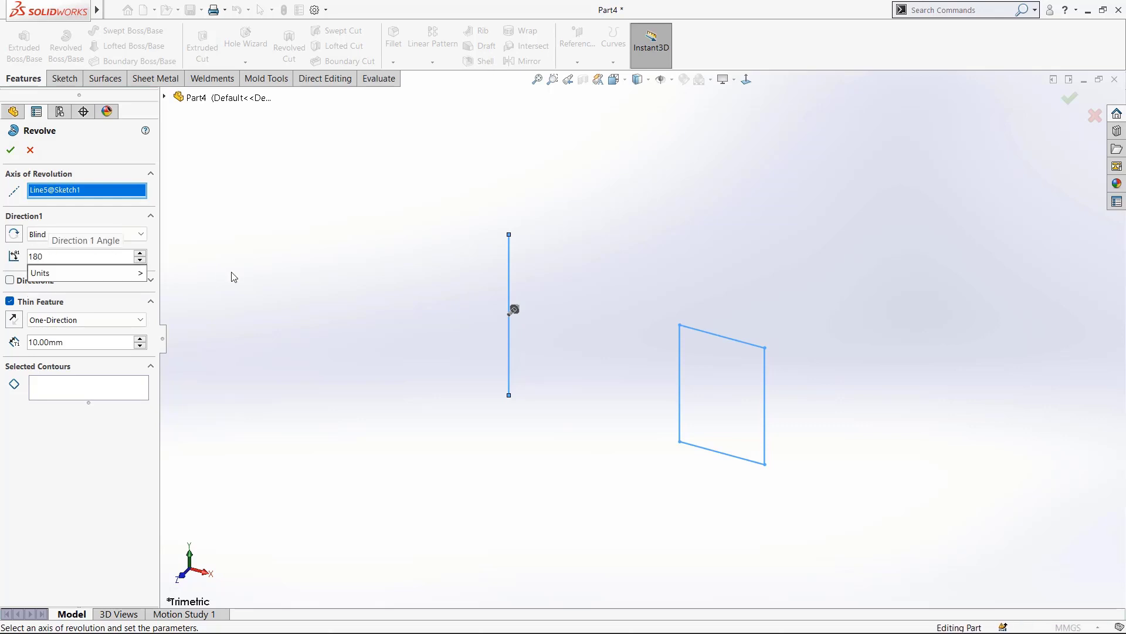
{"action": "key", "text": "Return"}
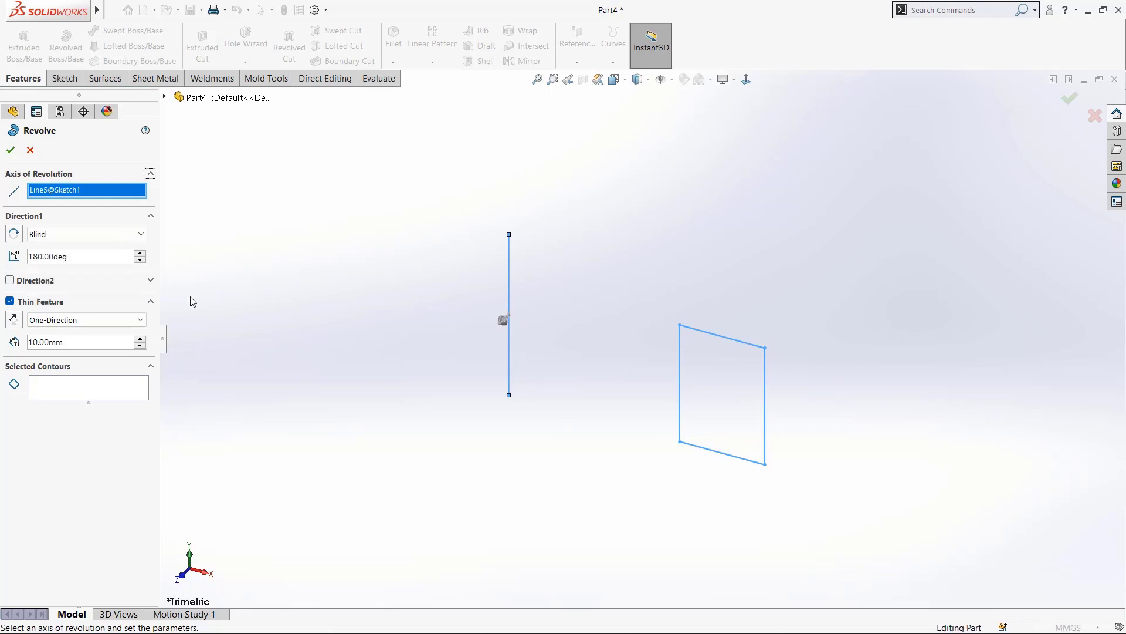
Select the rectangle's region as the revolve contour, turn off Thin Feature and accept the revolve.
{"action": "left_click", "coordinate": [58, 393]}
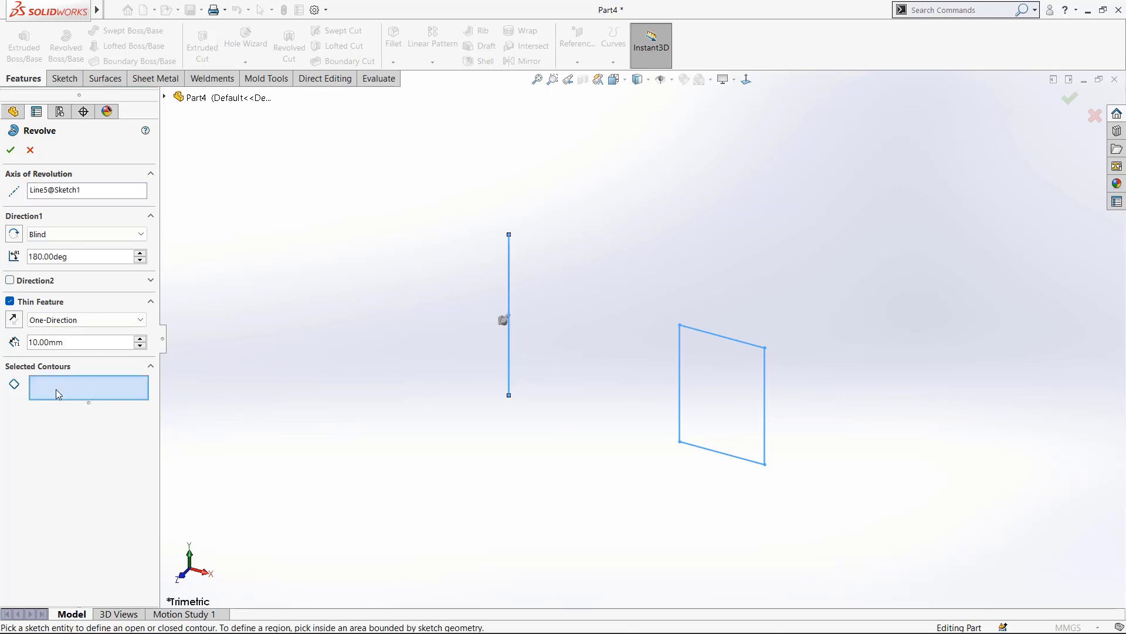
{"action": "left_click", "coordinate": [711, 379]}
{"action": "key", "text": "z"}
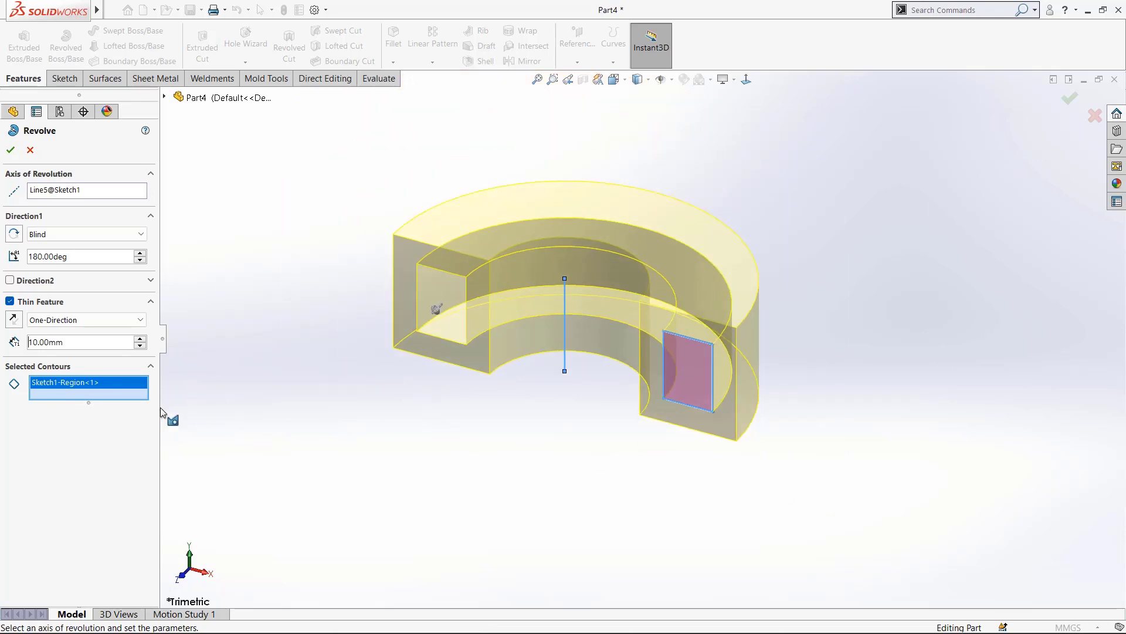
{"action": "left_click", "coordinate": [9, 301]}
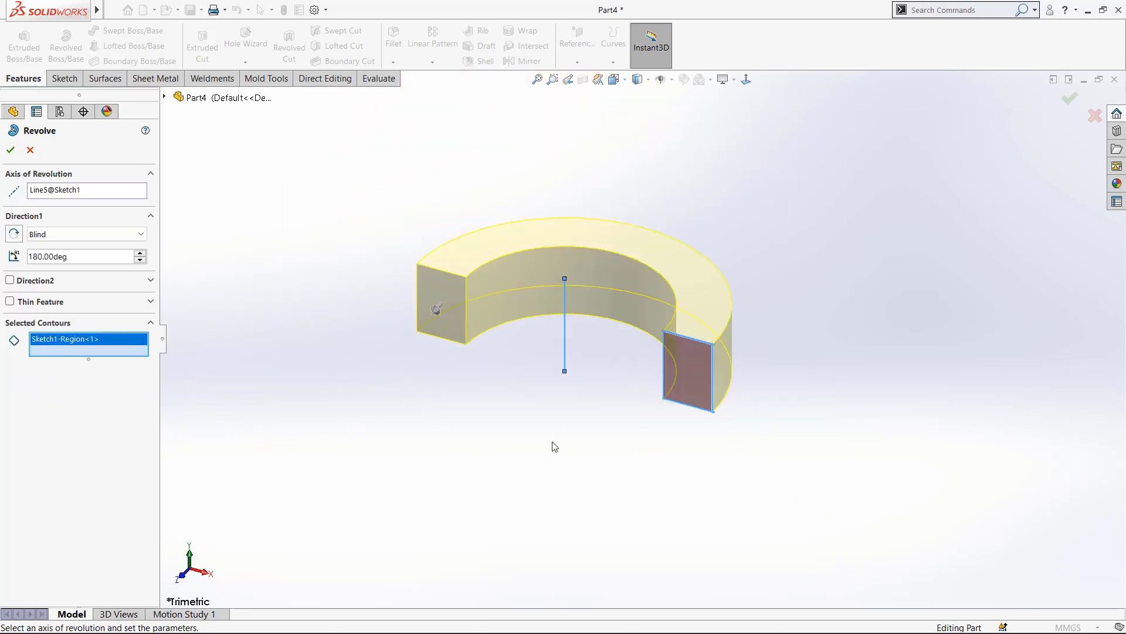
{"action": "middle_click_drag", "start_coordinate": [553, 448], "coordinate": [596, 440]}
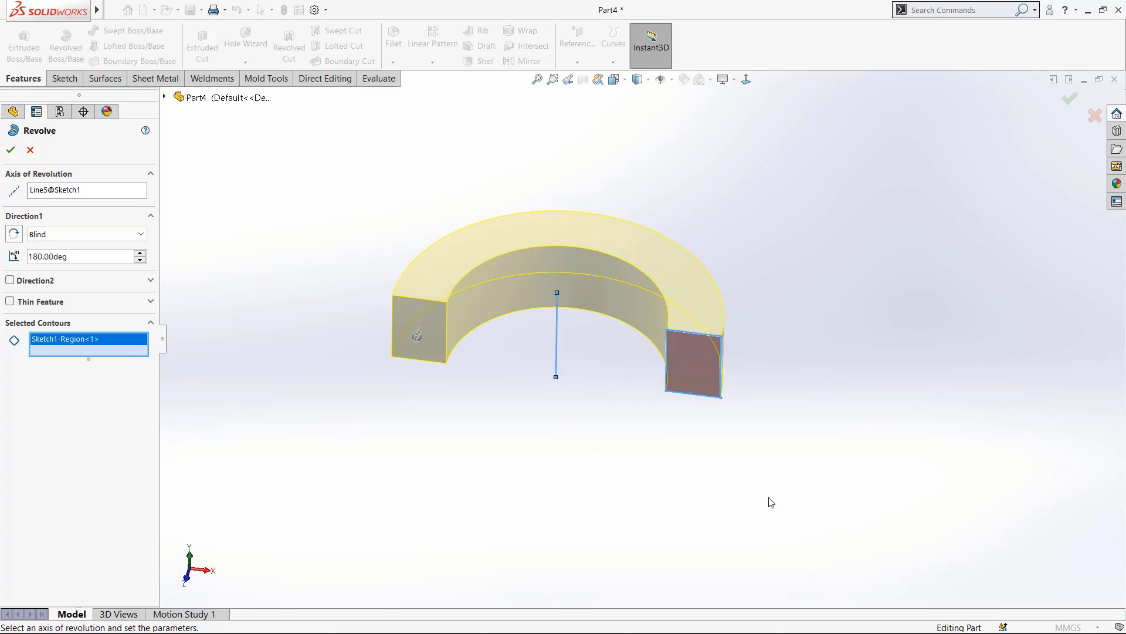
{"action": "left_click", "coordinate": [11, 150]}
{"action": "middle_click_drag", "start_coordinate": [679, 461], "coordinate": [574, 415]}
{"action": "mouse_move", "coordinate": [595, 327]}
{"action": "middle_mouse_down"}
{"action": "mouse_move", "coordinate": [584, 357]}
{"action": "mouse_move", "coordinate": [592, 320]}
{"action": "mouse_move", "coordinate": [602, 387]}
{"action": "mouse_move", "coordinate": [578, 342]}
{"action": "middle_mouse_up"}
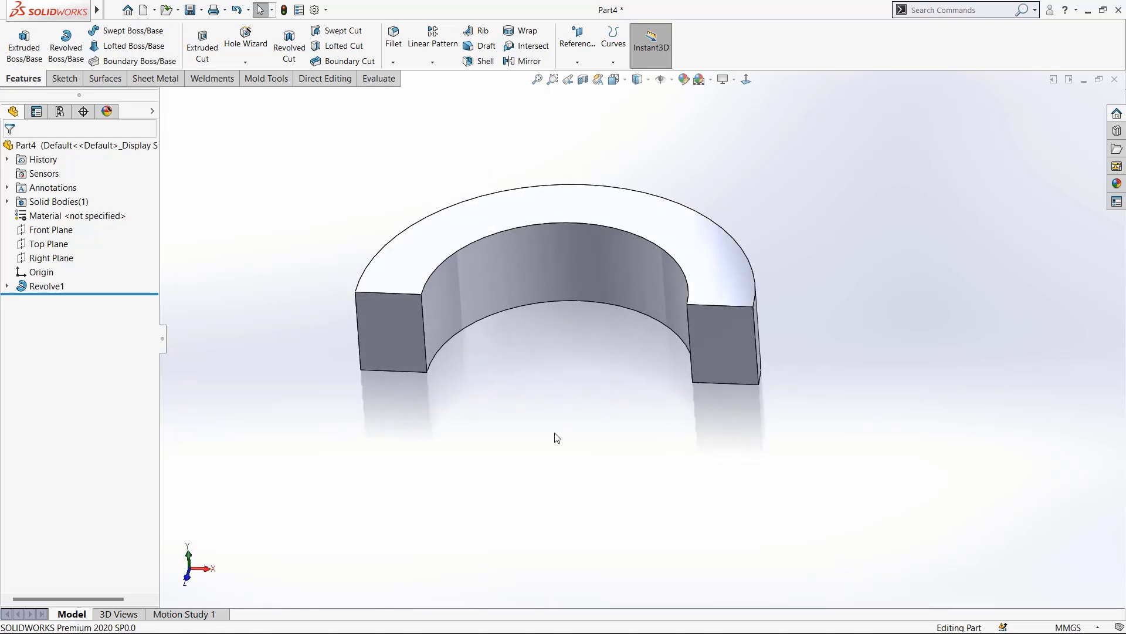
Delete the revolved feature while keeping its sketch.
{"action": "left_click", "coordinate": [6, 287]}
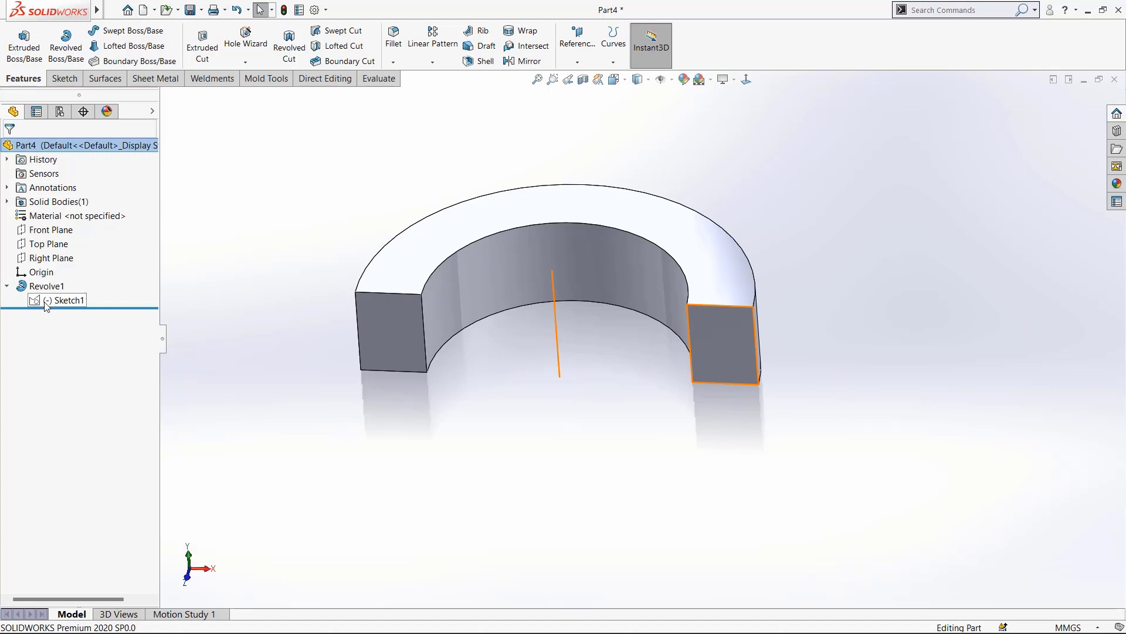
{"action": "left_click", "coordinate": [60, 287]}
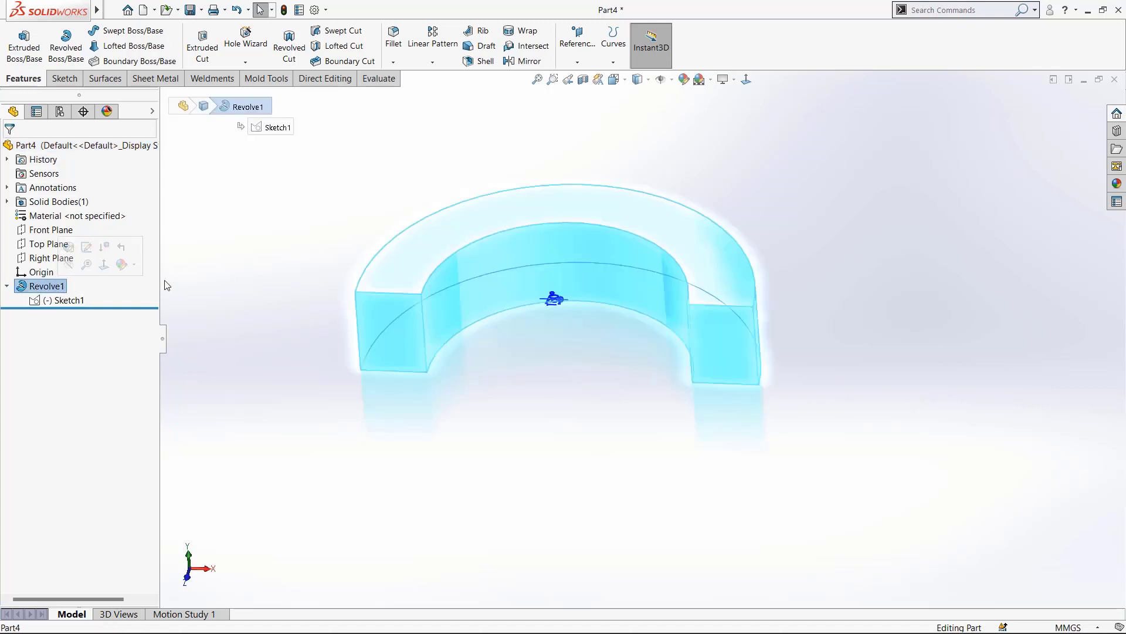
{"action": "key", "text": "Delete"}
{"action": "key", "text": "Return"}
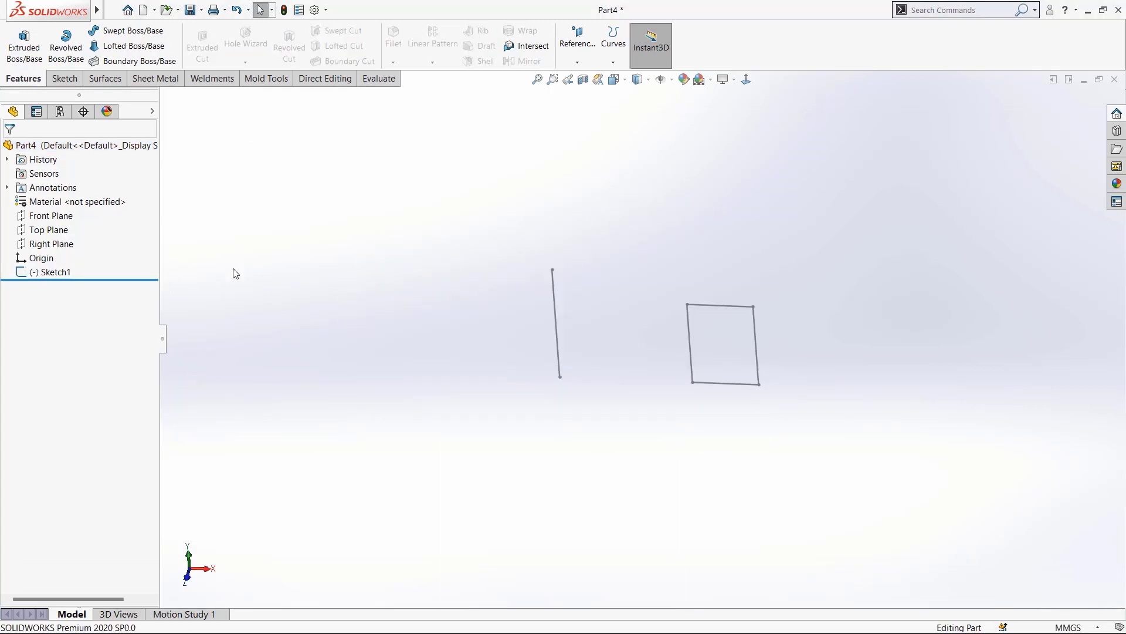
Start a Revolved Boss/Base about the vertical line using the rectangle's region as the contour.
{"action": "left_click", "coordinate": [67, 46]}
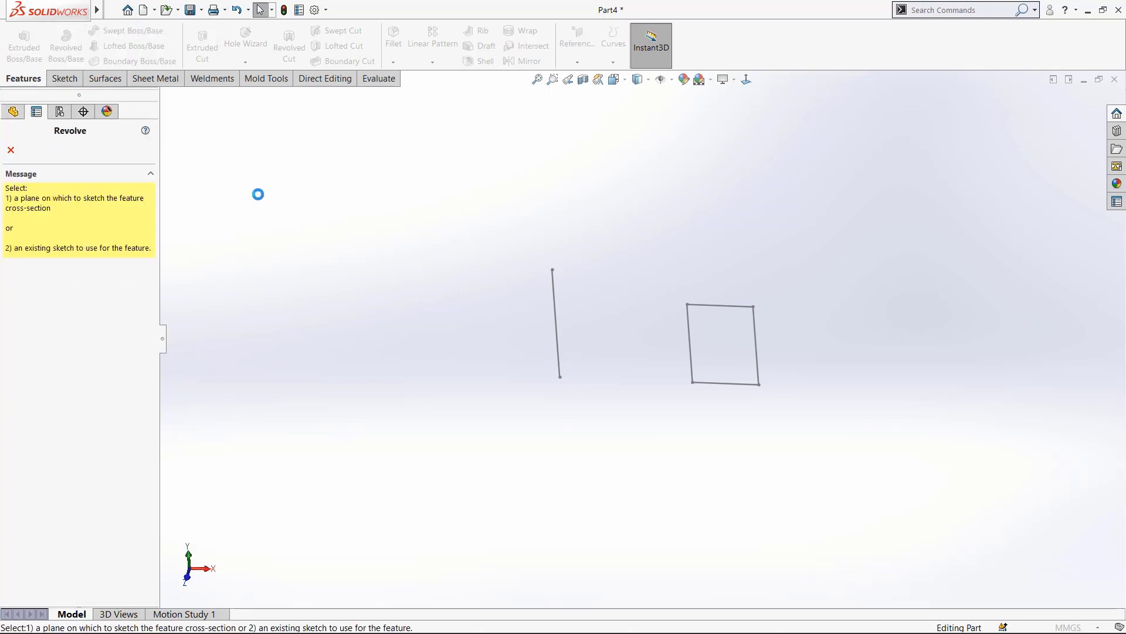
{"action": "left_click", "coordinate": [554, 290]}
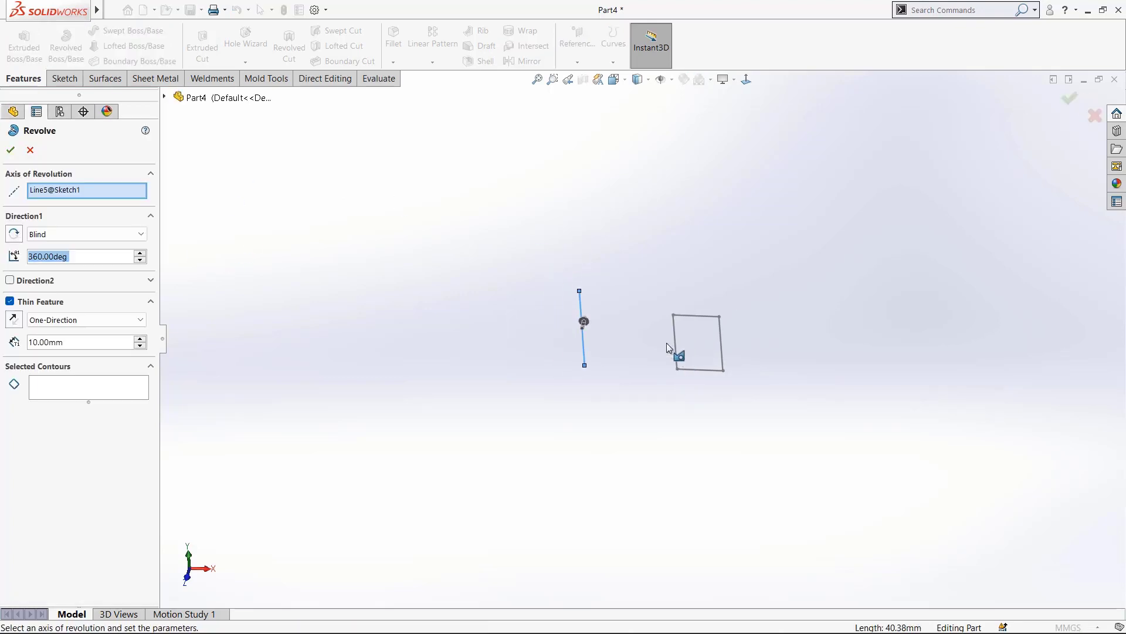
{"action": "middle_click_drag", "start_coordinate": [667, 343], "coordinate": [662, 318]}
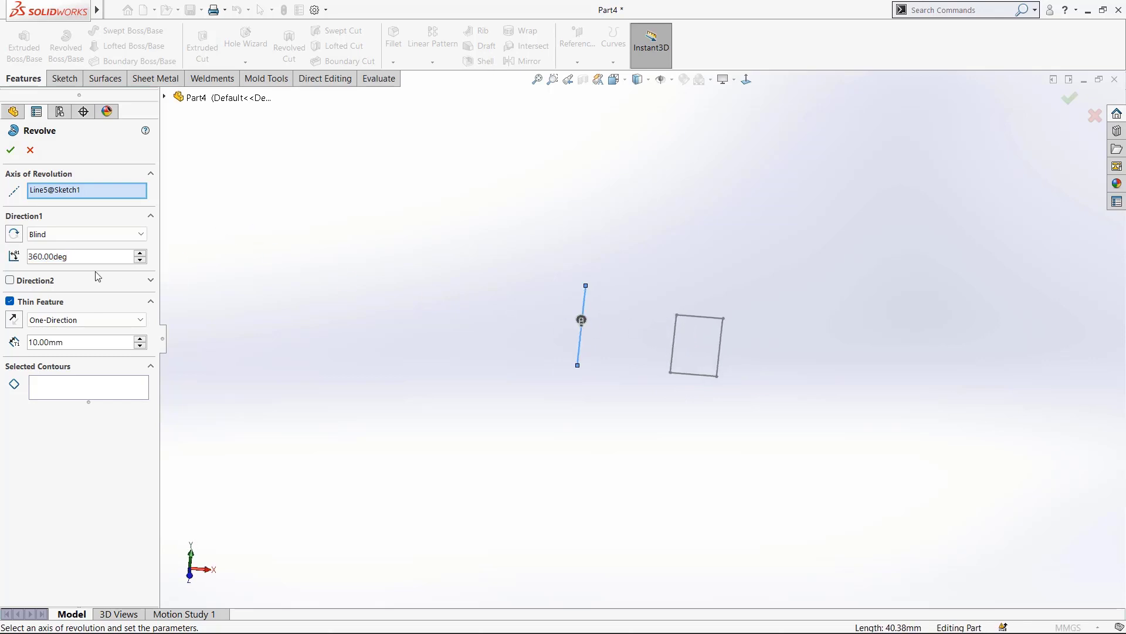
{"action": "left_click", "coordinate": [65, 391]}
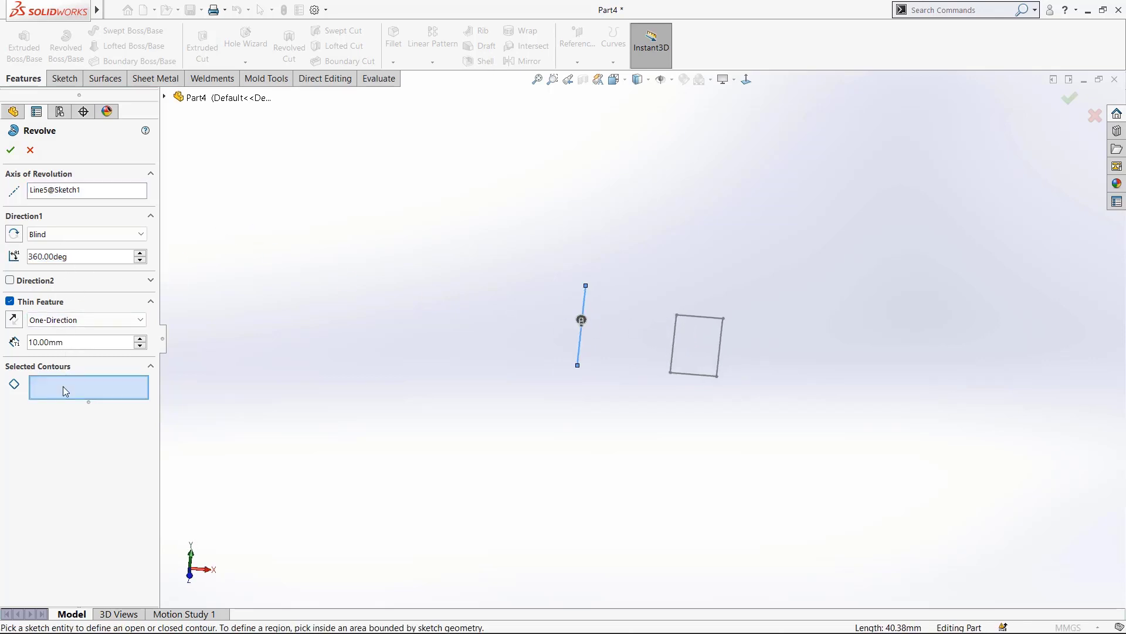
{"action": "left_click", "coordinate": [687, 360]}
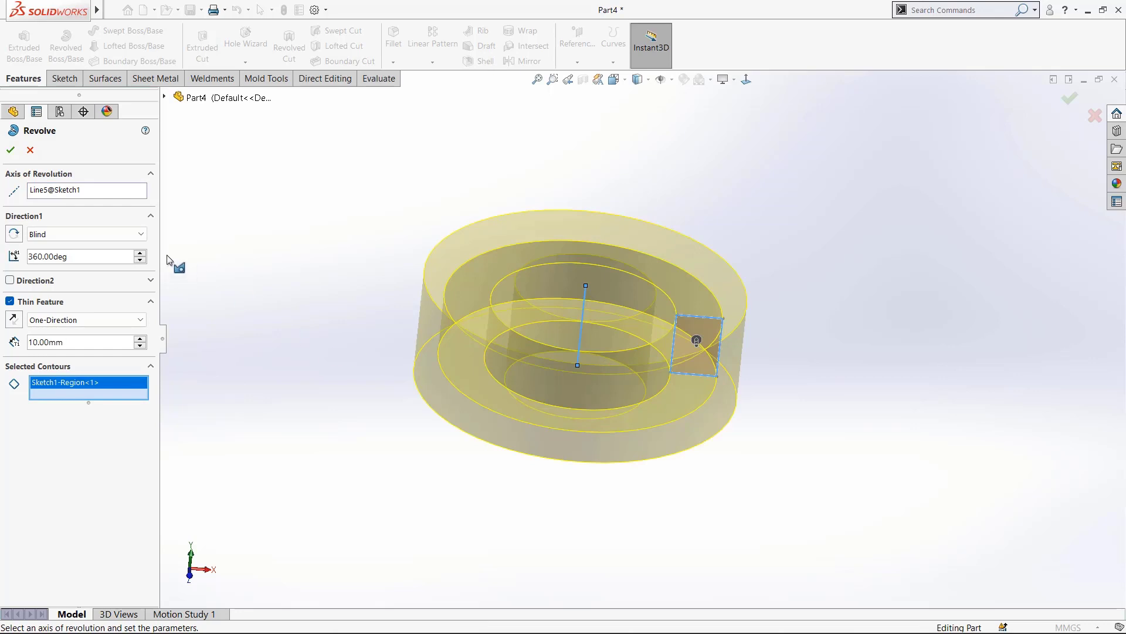
Set the Direction 1 angle to 180 degrees and turn off Thin Feature for the revolve.
{"action": "left_click", "coordinate": [2, 258]}
{"action": "type", "text": "180"}
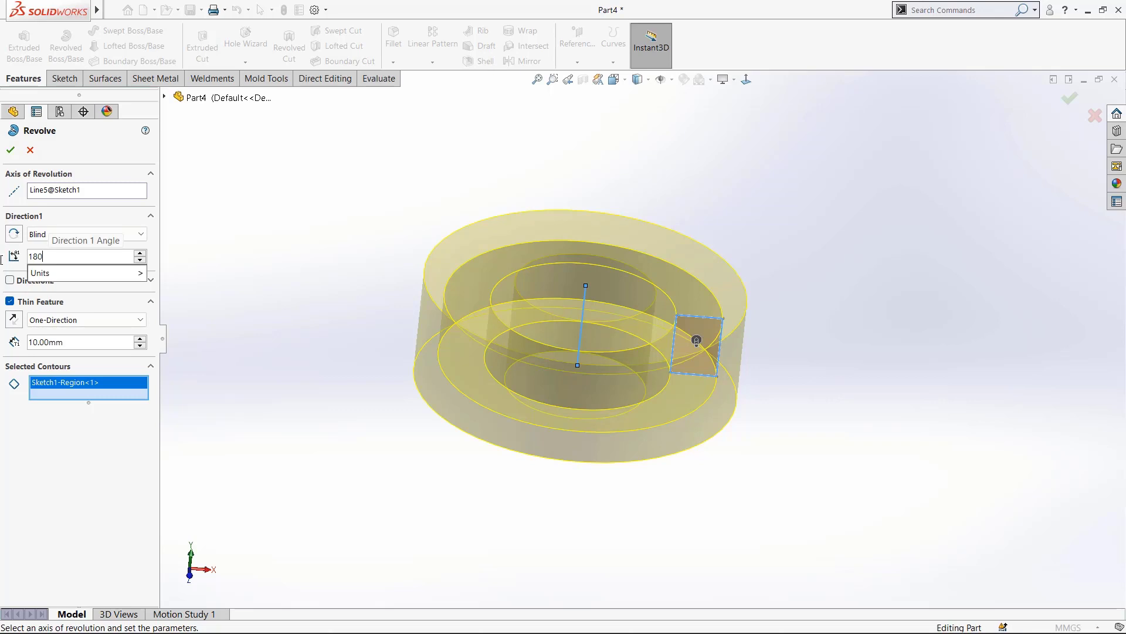
{"action": "key", "text": "Return"}
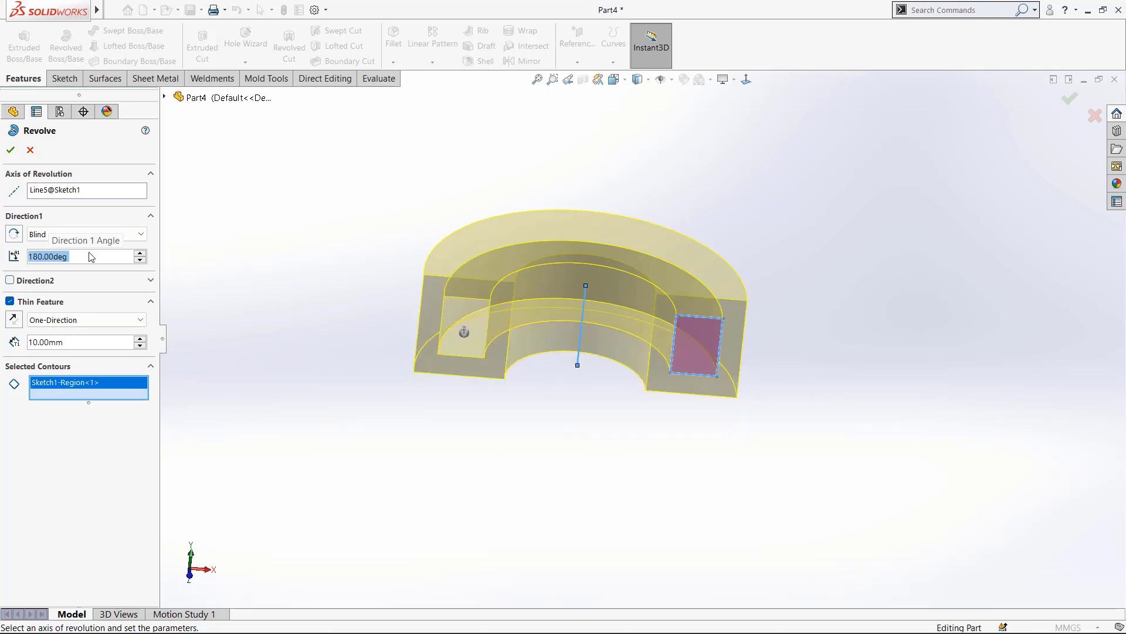
{"action": "left_click", "coordinate": [9, 300]}
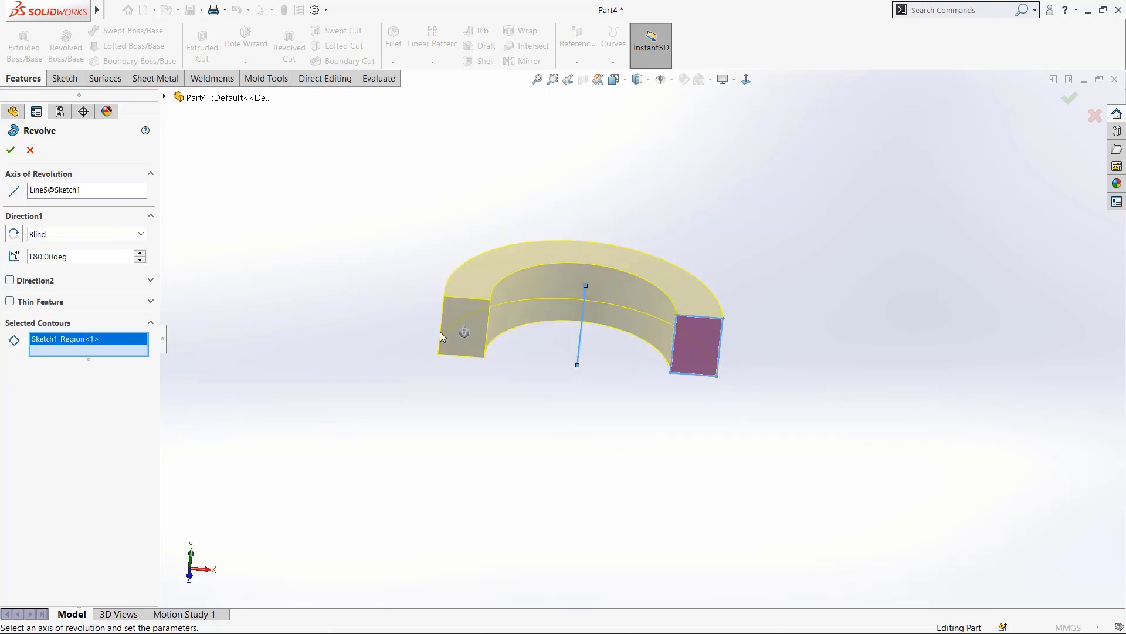
Reduce the revolve angle to 104 degrees using the angle handle on the preview.
{"action": "middle_click_drag", "start_coordinate": [586, 336], "coordinate": [491, 313]}
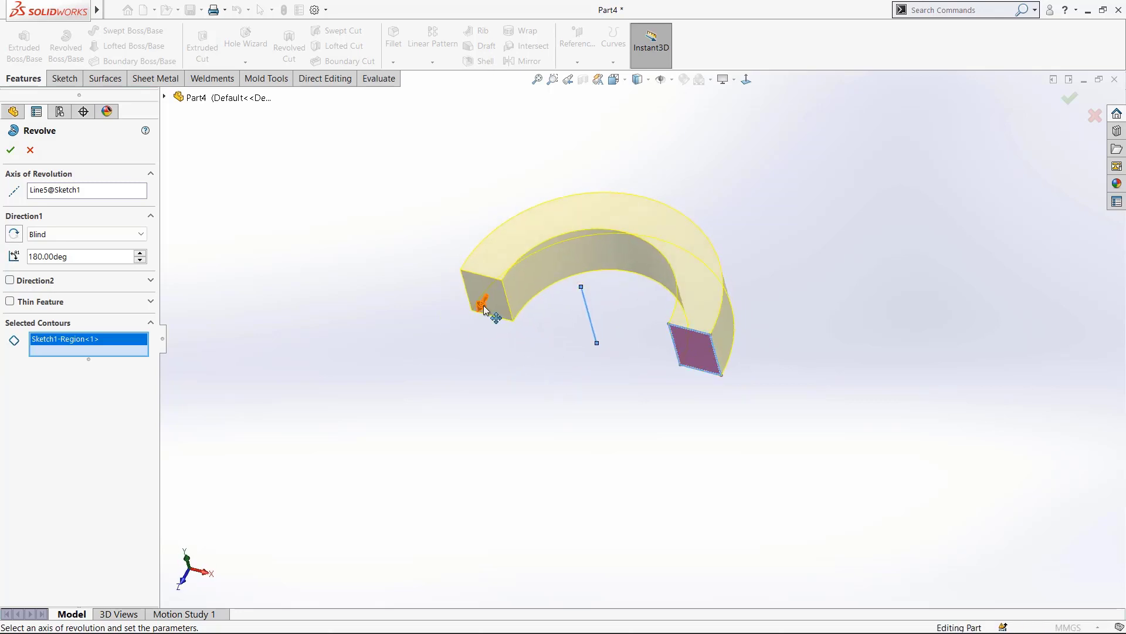
{"action": "left_click_drag", "start_coordinate": [482, 304], "coordinate": [601, 232]}
{"action": "middle_click_drag", "start_coordinate": [648, 351], "coordinate": [748, 339]}
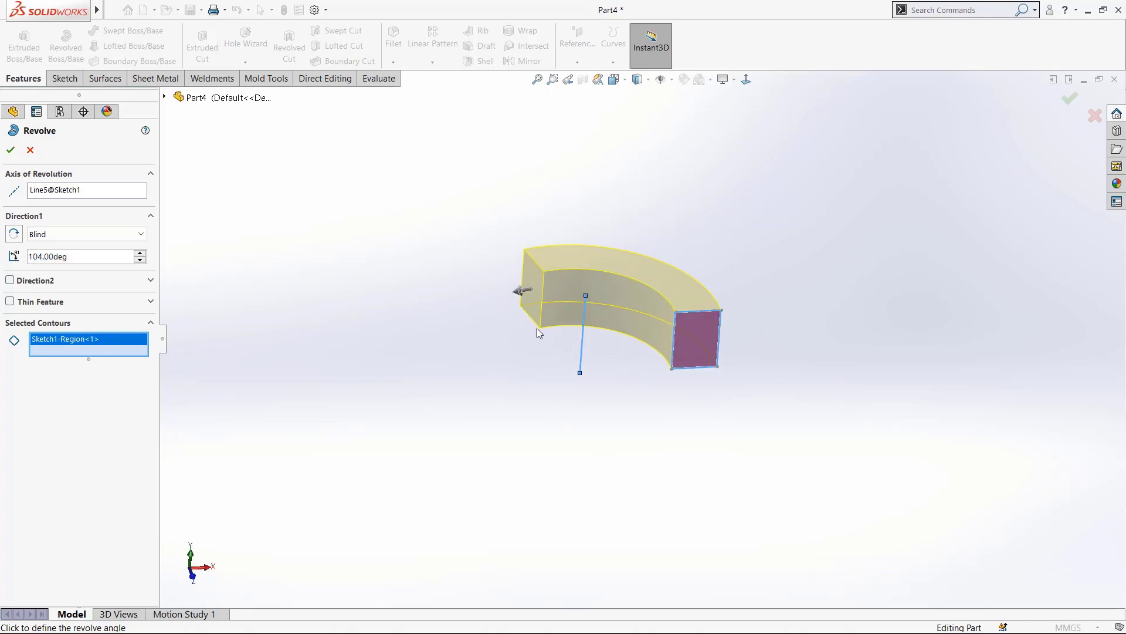
Try reversing the revolve direction and adding a blind Direction 2, restoring the original setting after each.
{"action": "left_click", "coordinate": [13, 233]}
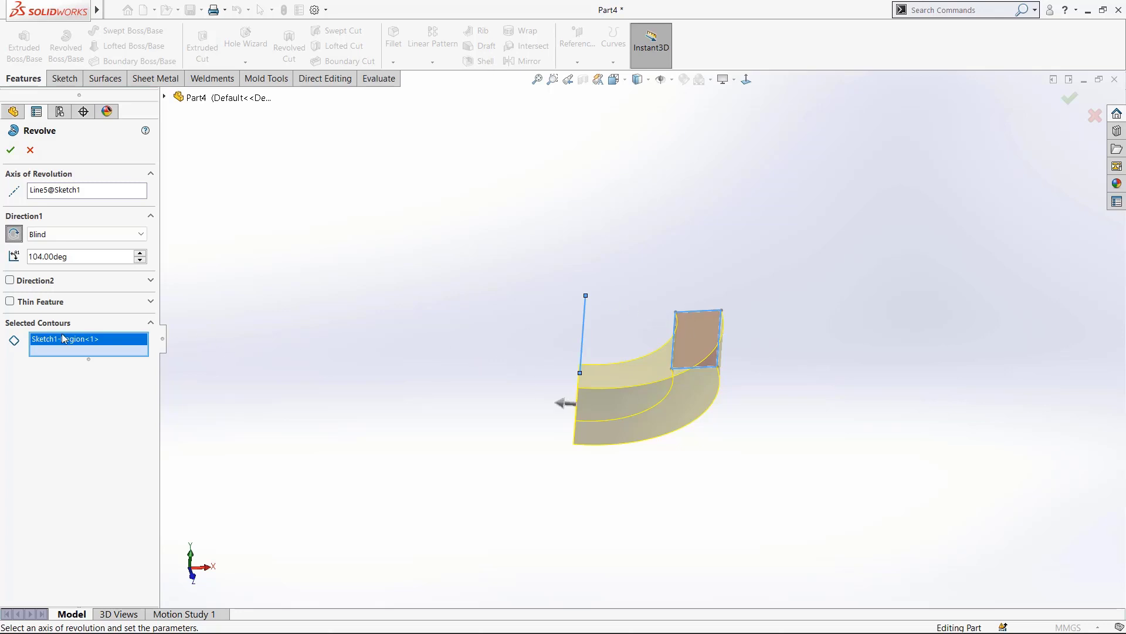
{"action": "left_click", "coordinate": [14, 234]}
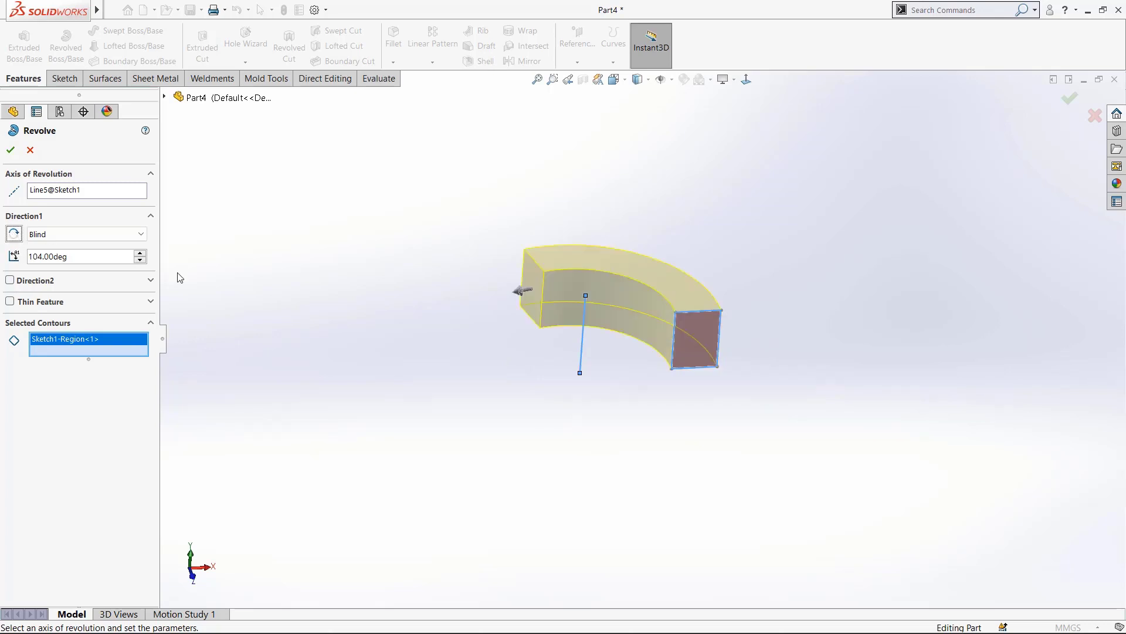
{"action": "left_click", "coordinate": [10, 281]}
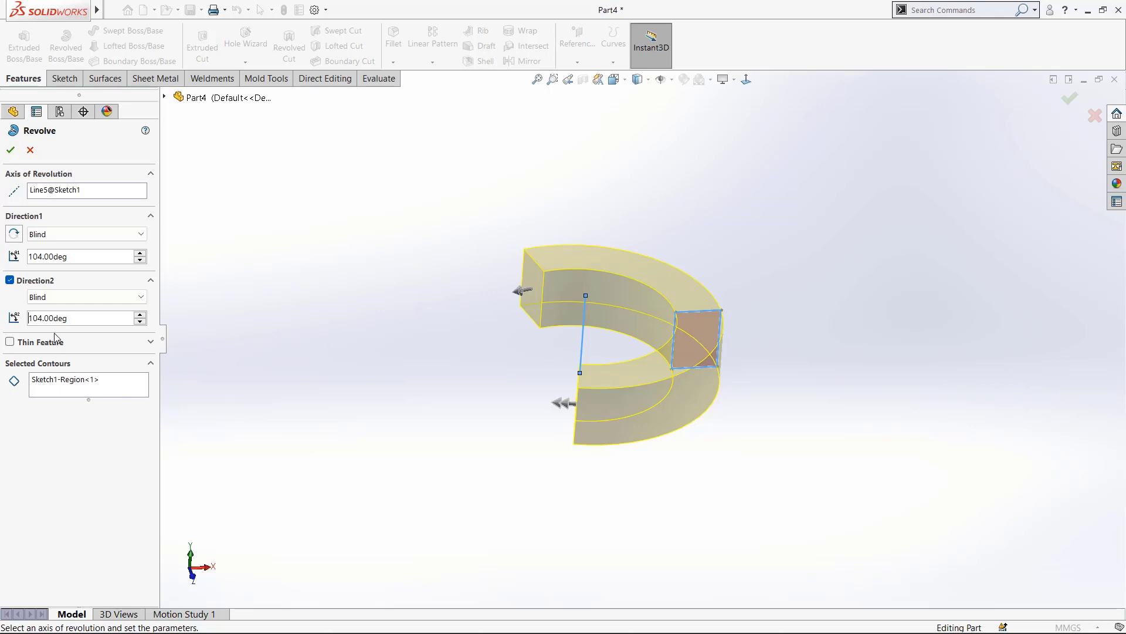
{"action": "left_click", "coordinate": [9, 280]}
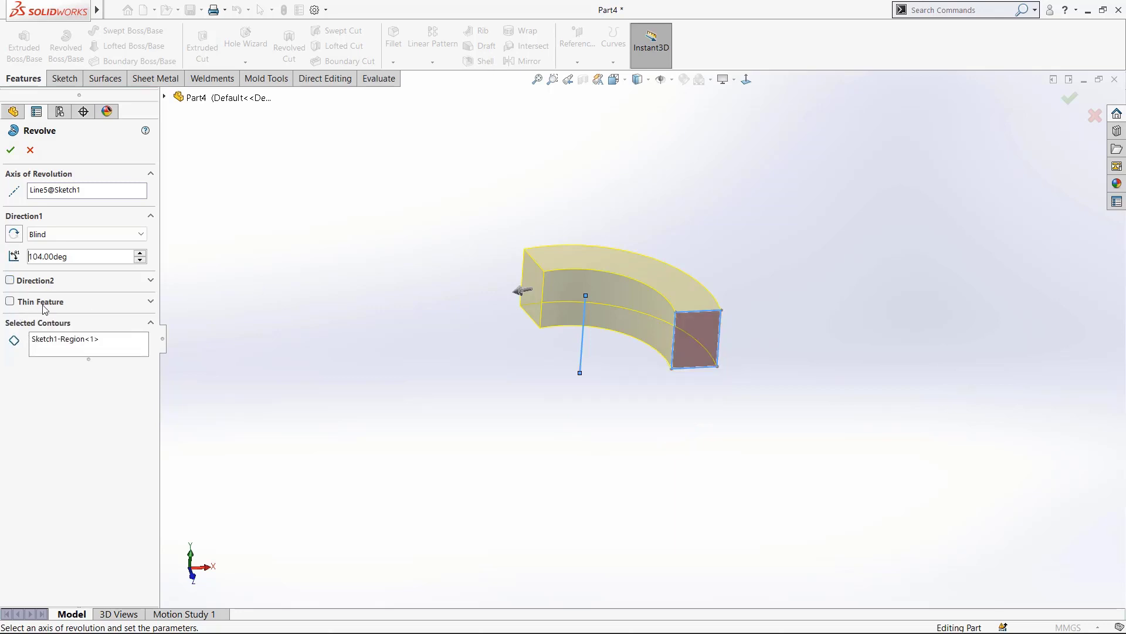
Make the revolve a one-direction thin feature 5 mm thick and set its Direction 1 angle to 180 degrees.
{"action": "left_click", "coordinate": [9, 300]}
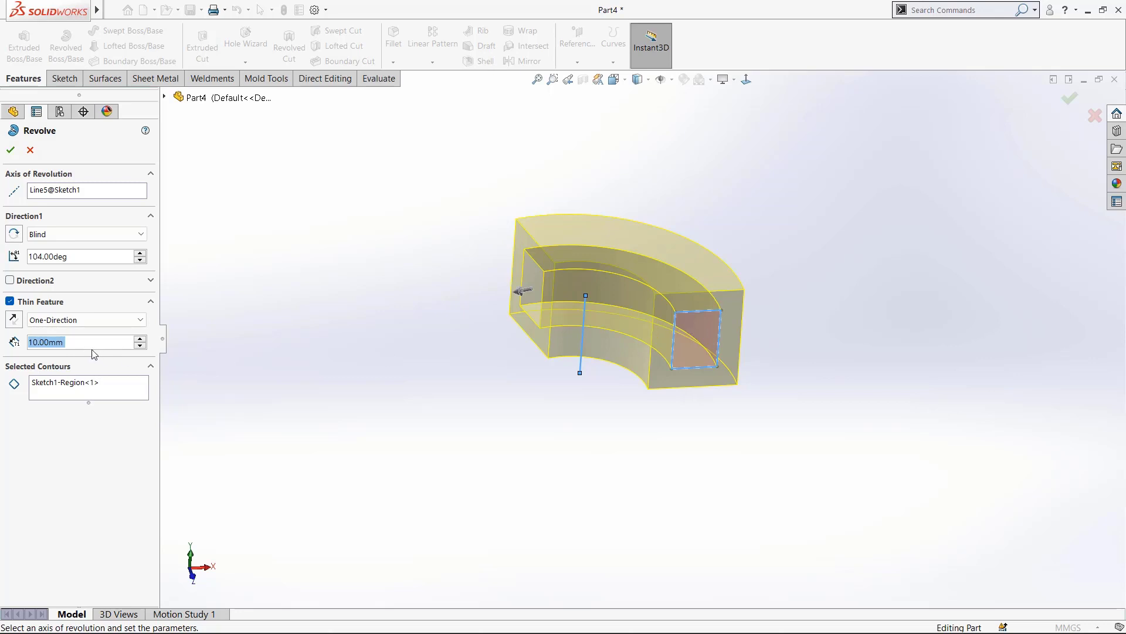
{"action": "type", "text": "5"}
{"action": "key", "text": "Return"}
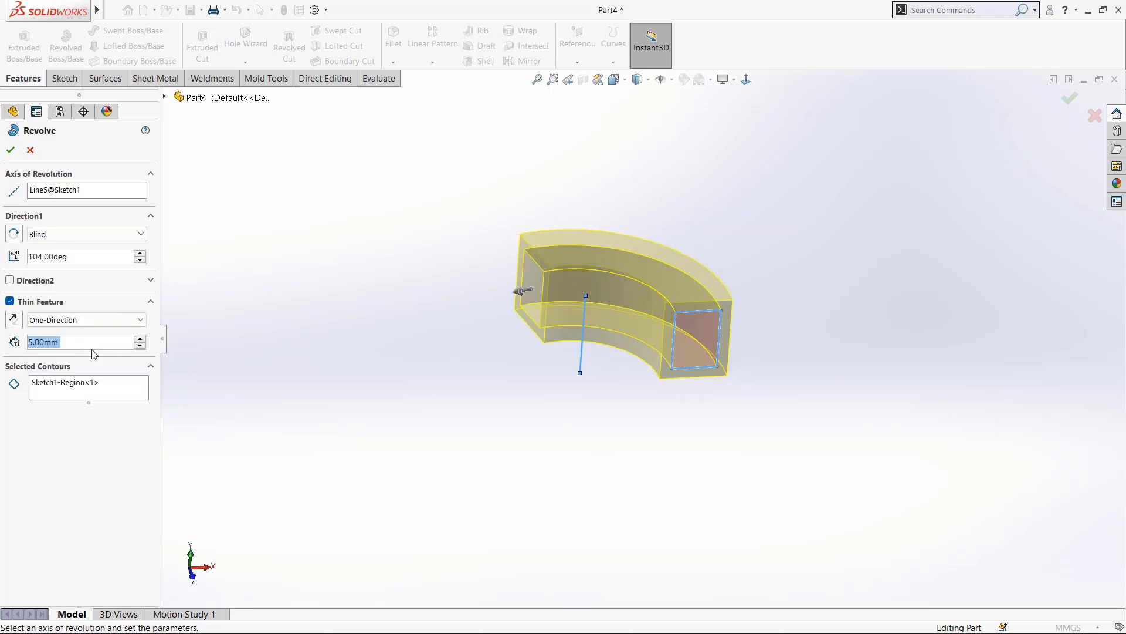
{"action": "left_click", "coordinate": [54, 257]}
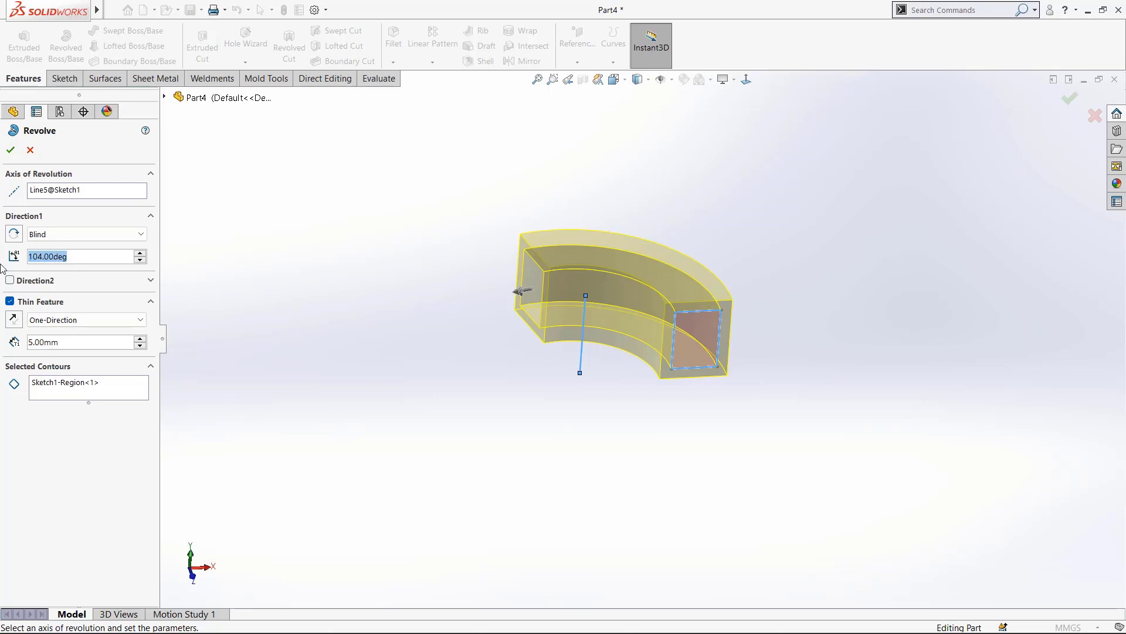
{"action": "type", "text": "180"}
{"action": "key", "text": "Return"}
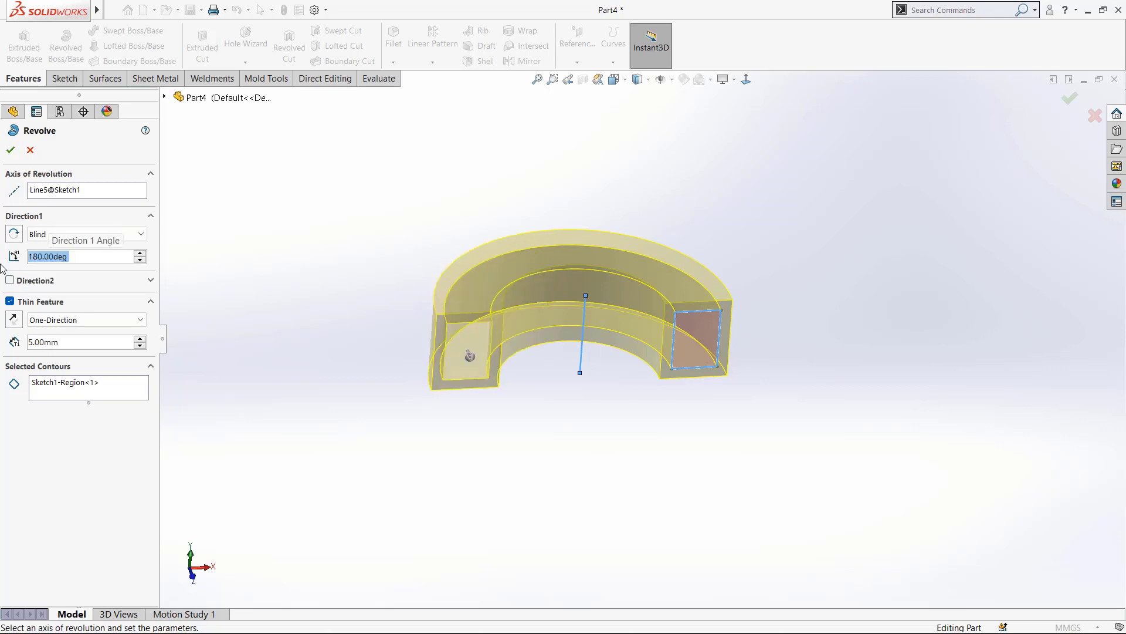
Accept the revolve as a 180-degree thin feature and inspect the resulting half ring.
{"action": "left_click", "coordinate": [10, 151]}
{"action": "mouse_move", "coordinate": [739, 428]}
{"action": "middle_mouse_down"}
{"action": "mouse_move", "coordinate": [674, 400]}
{"action": "mouse_move", "coordinate": [729, 345]}
{"action": "mouse_move", "coordinate": [737, 440]}
{"action": "middle_mouse_up"}
{"action": "scroll", "coordinate": [638, 395], "scroll_direction": "up", "scroll_amount": 3}
{"action": "middle_click_drag", "start_coordinate": [639, 395], "coordinate": [268, 324]}
Edit the thin revolve of the half ring and set its thin feature type to Mid-Plane.
{"action": "left_click", "coordinate": [65, 287]}
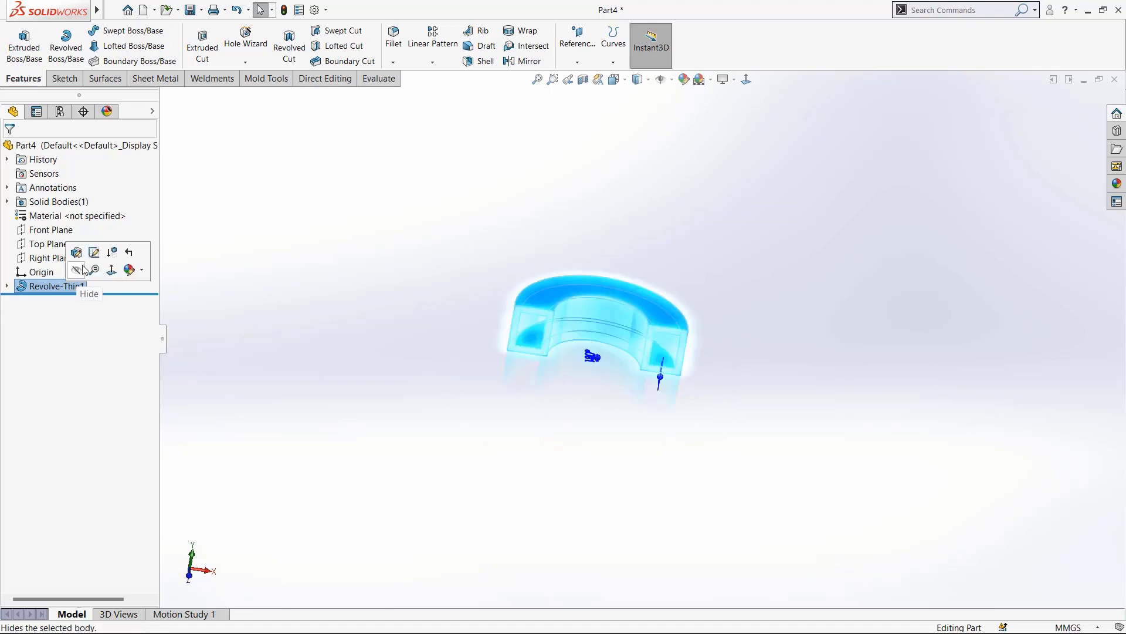
{"action": "left_click", "coordinate": [83, 264]}
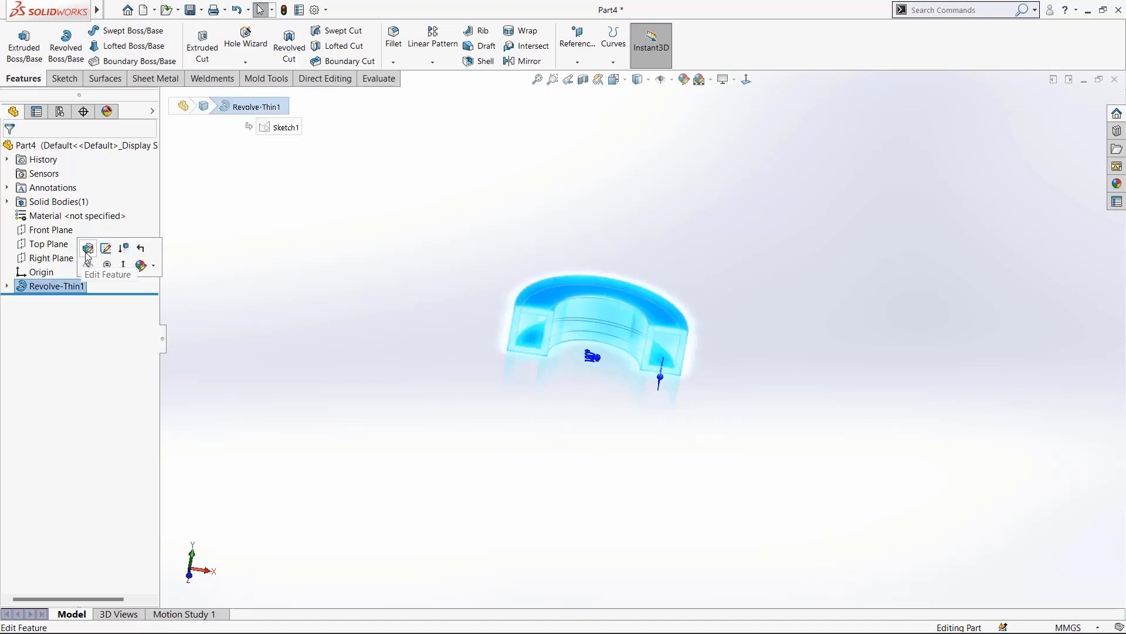
{"action": "left_click", "coordinate": [87, 250]}
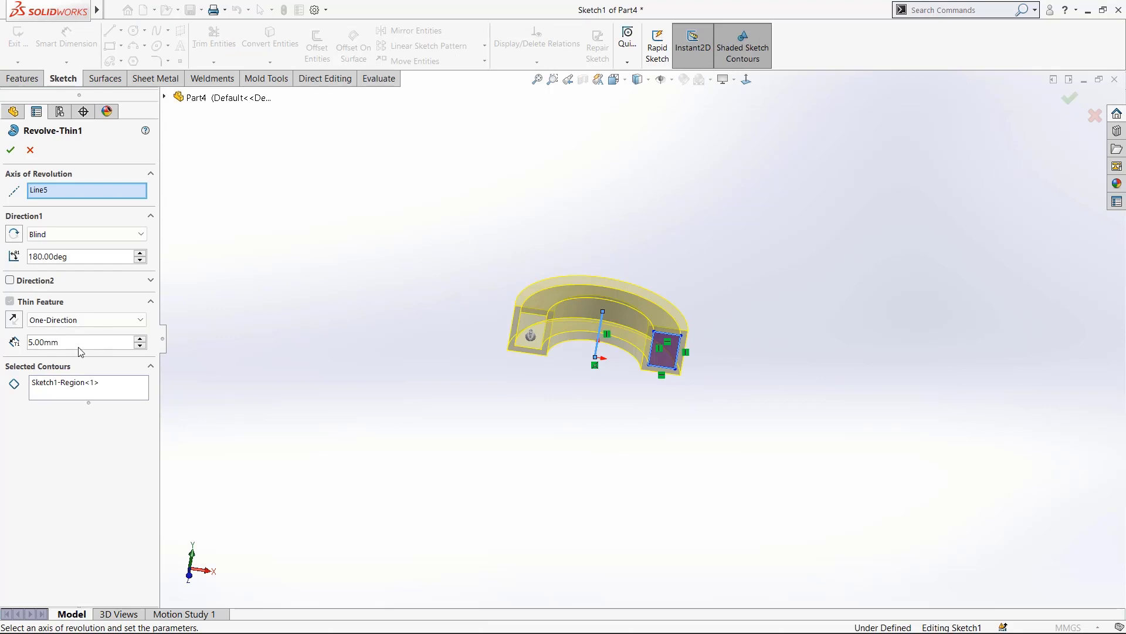
{"action": "left_click", "coordinate": [140, 321]}
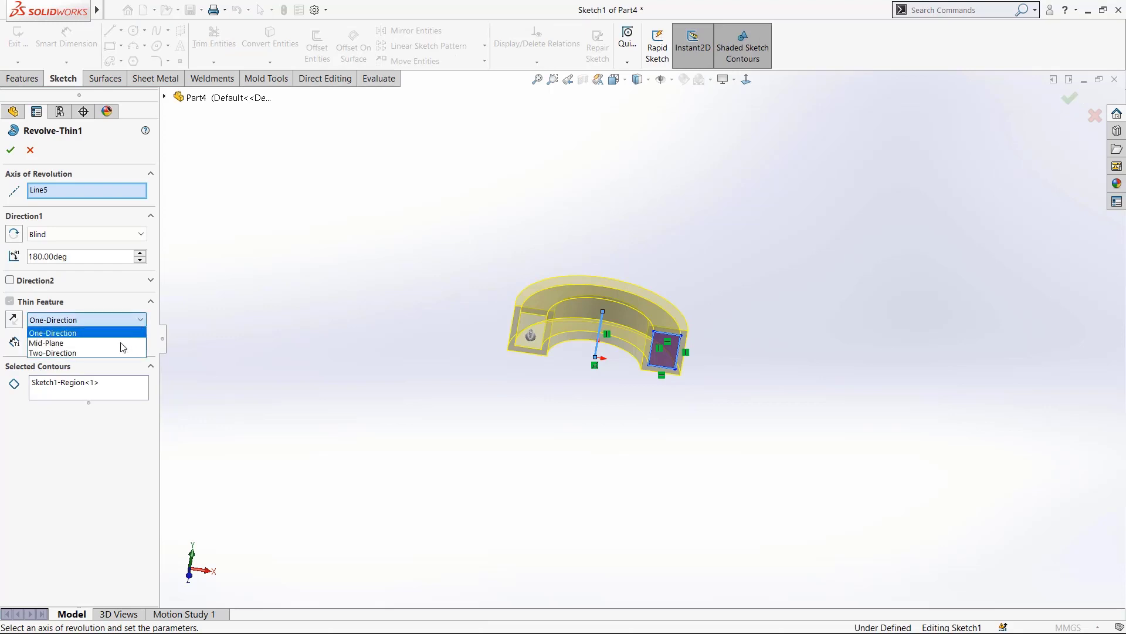
{"action": "left_click", "coordinate": [80, 344]}
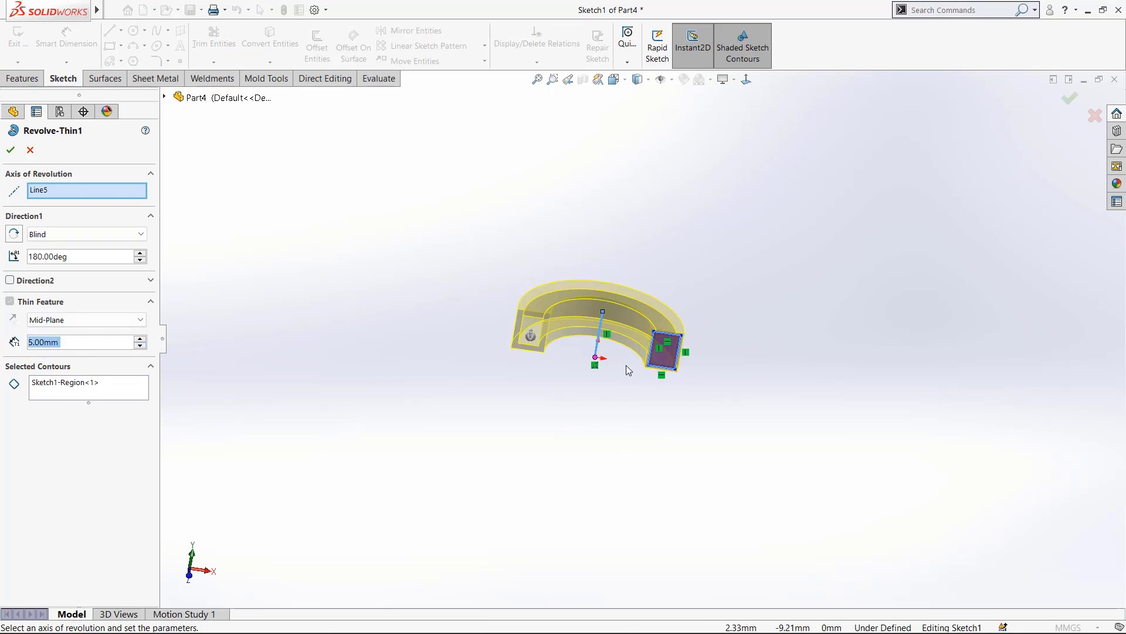
{"action": "scroll", "coordinate": [613, 359], "scroll_direction": "down", "scroll_amount": 5}
{"action": "middle_click_drag", "start_coordinate": [617, 338], "coordinate": [618, 326]}
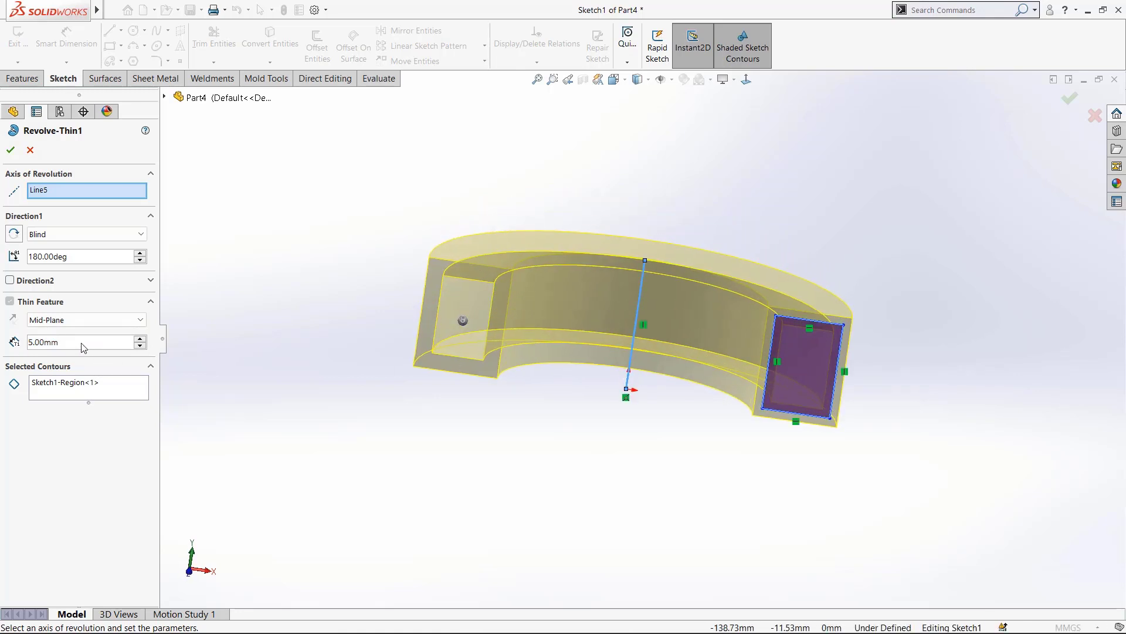
{"action": "scroll", "coordinate": [823, 337], "scroll_direction": "down", "scroll_amount": 5}
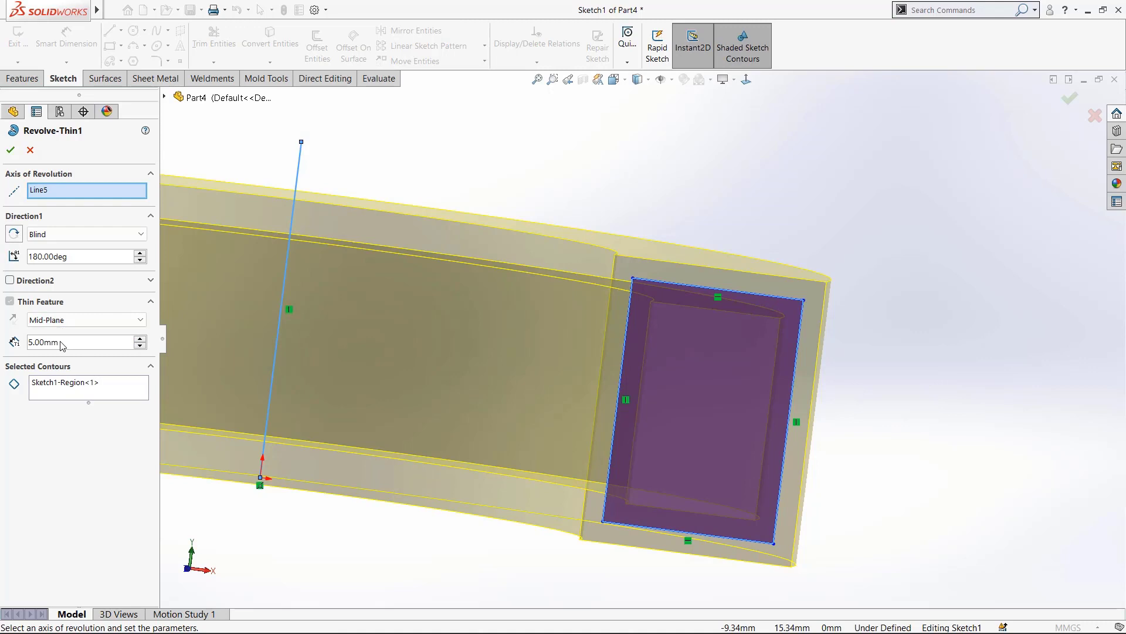
Change the thin feature type to Two-Direction, with a Direction 1 thickness of 10 mm and a Direction 2 thickness of 2 mm.
{"action": "left_click", "coordinate": [73, 321]}
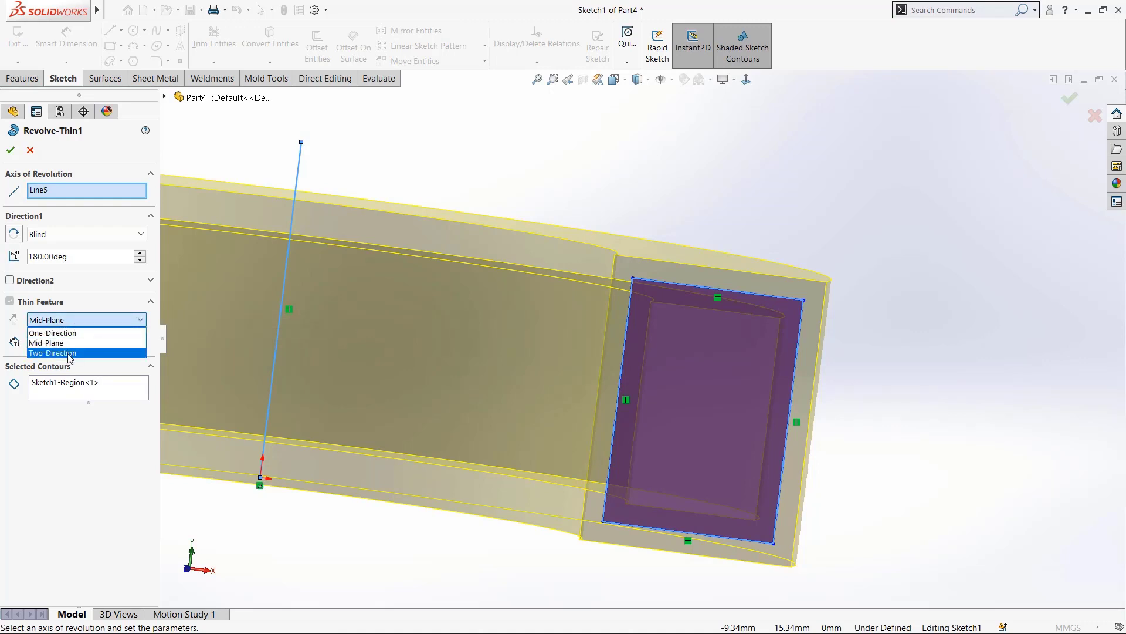
{"action": "left_click", "coordinate": [69, 353]}
{"action": "scroll", "coordinate": [494, 390], "scroll_direction": "up", "scroll_amount": 5}
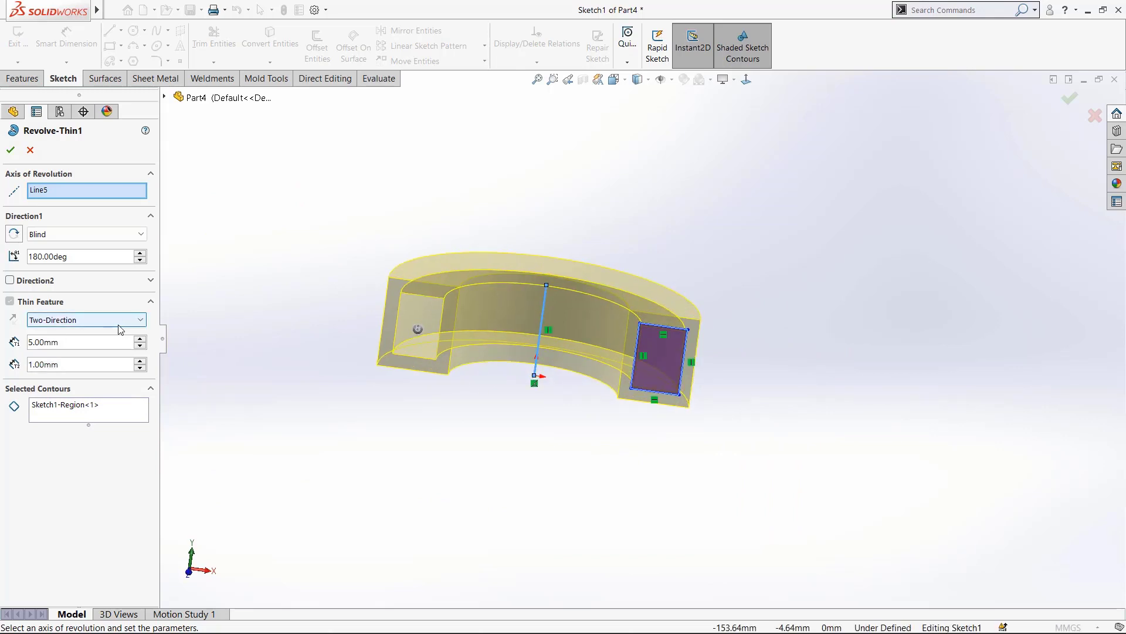
{"action": "scroll", "coordinate": [667, 353], "scroll_direction": "down", "scroll_amount": 4}
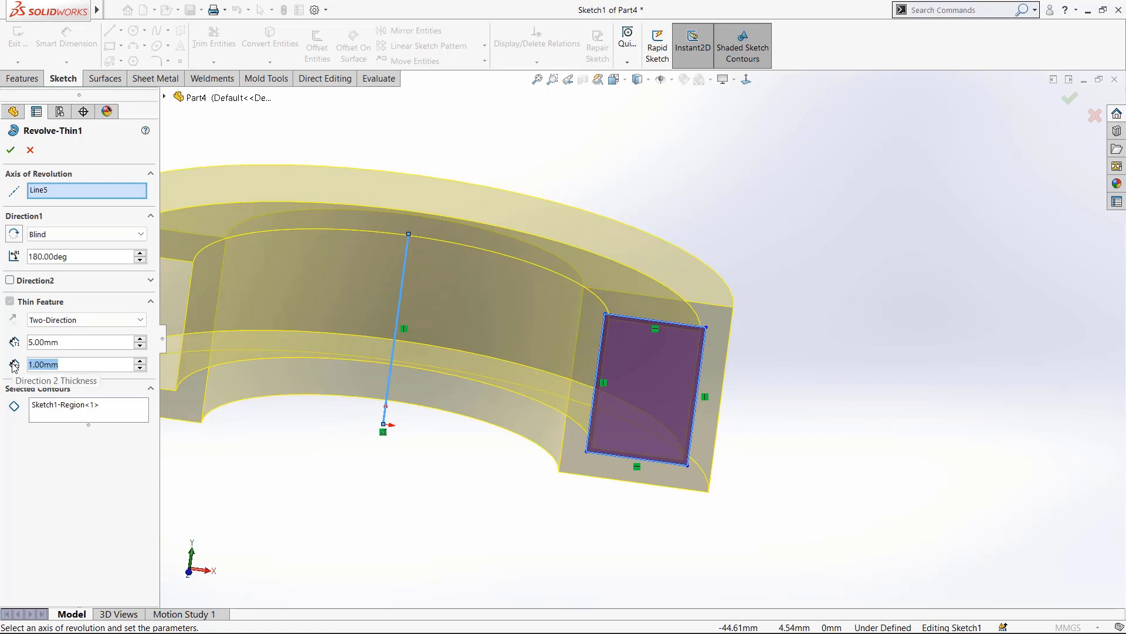
{"action": "type", "text": "2"}
{"action": "key", "text": "Return"}
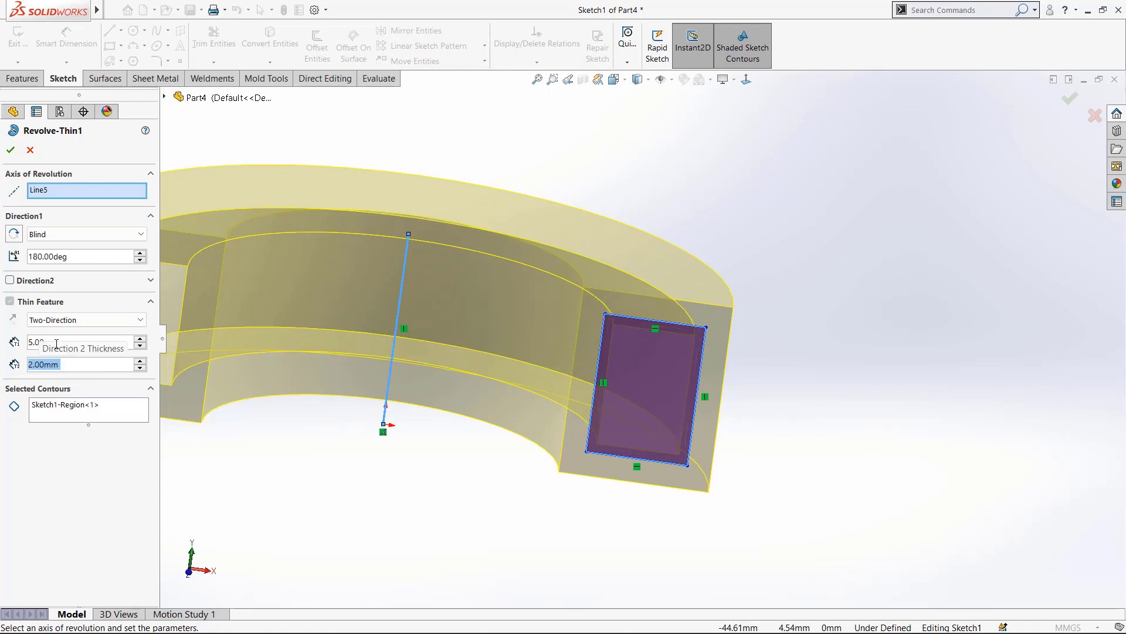
{"action": "left_click", "coordinate": [81, 338]}
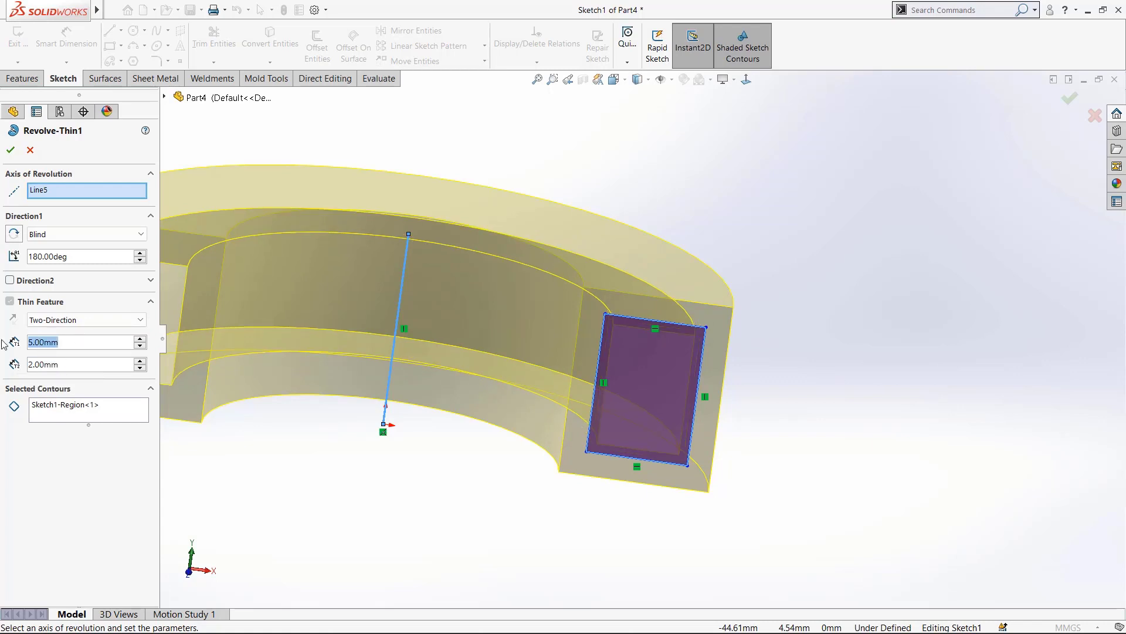
{"action": "type", "text": "10"}
{"action": "key", "text": "Return"}
{"action": "scroll", "coordinate": [619, 197], "scroll_direction": "down", "scroll_amount": 3}
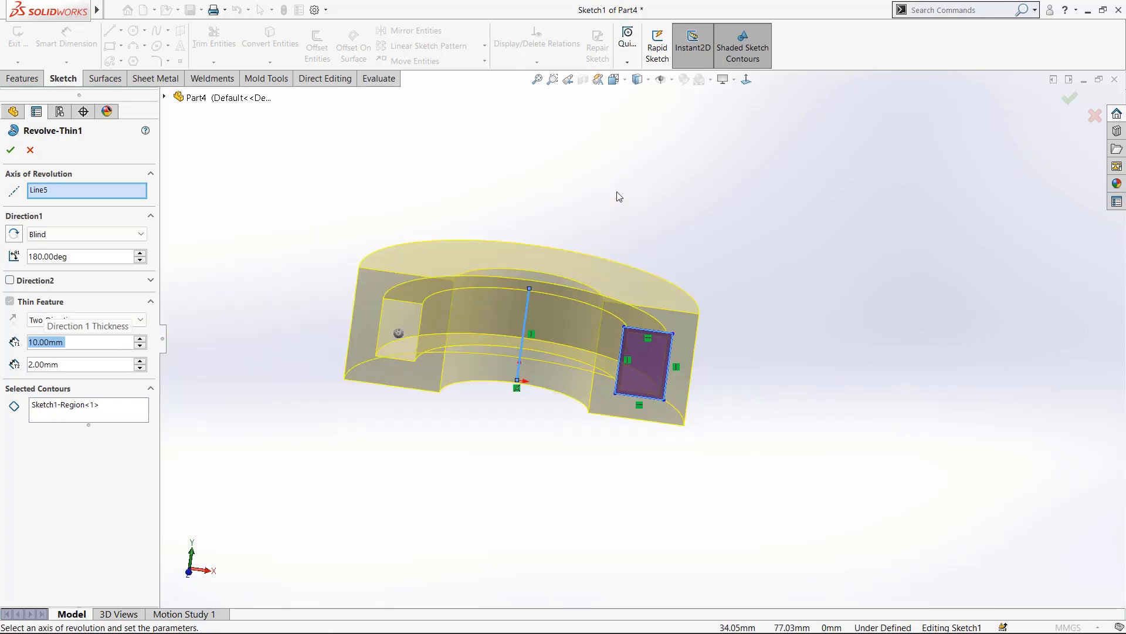
Check the wall offsets around the rectangular profile in a view normal to the sketch, and accept the edited revolve.
{"action": "left_click", "coordinate": [746, 79]}
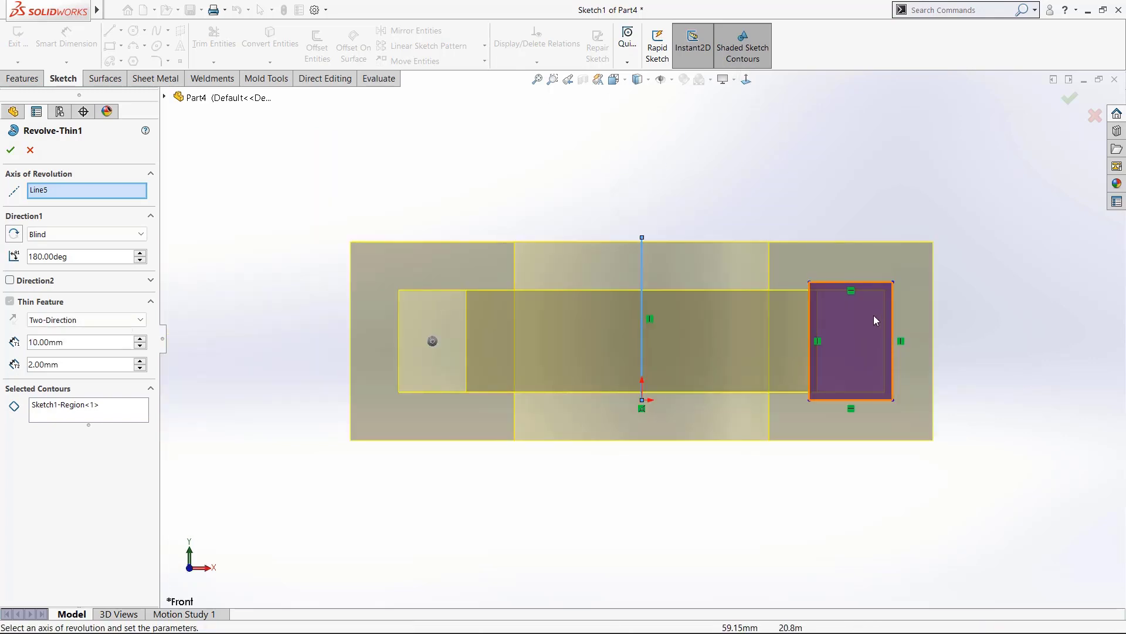
{"action": "scroll", "coordinate": [874, 320], "scroll_direction": "down", "scroll_amount": 3}
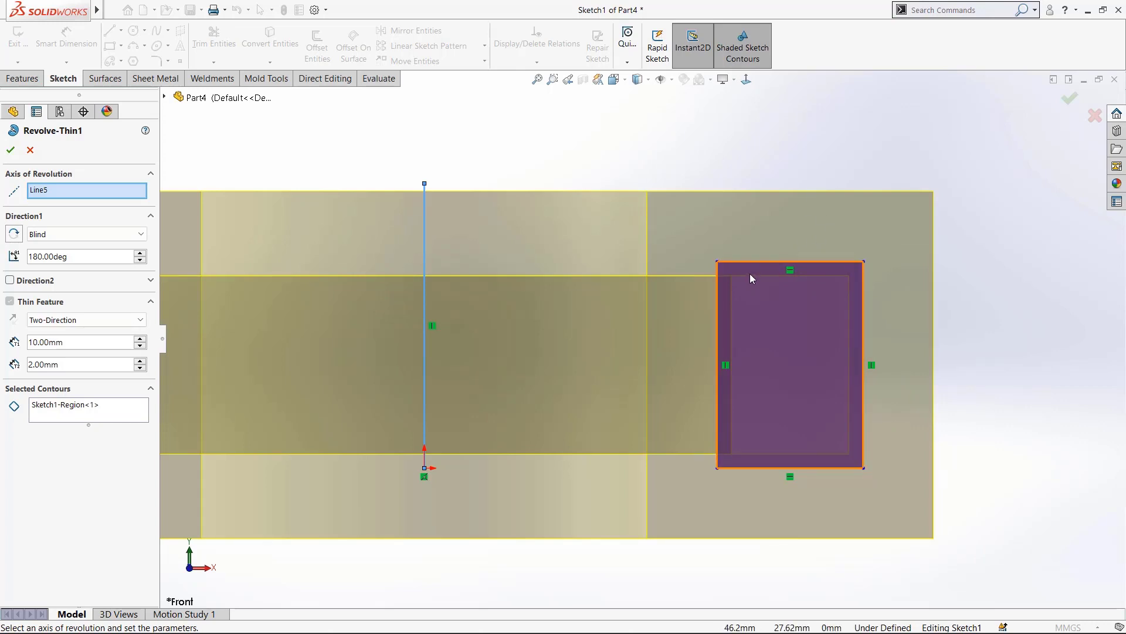
{"action": "scroll", "coordinate": [739, 392], "scroll_direction": "up", "scroll_amount": 6}
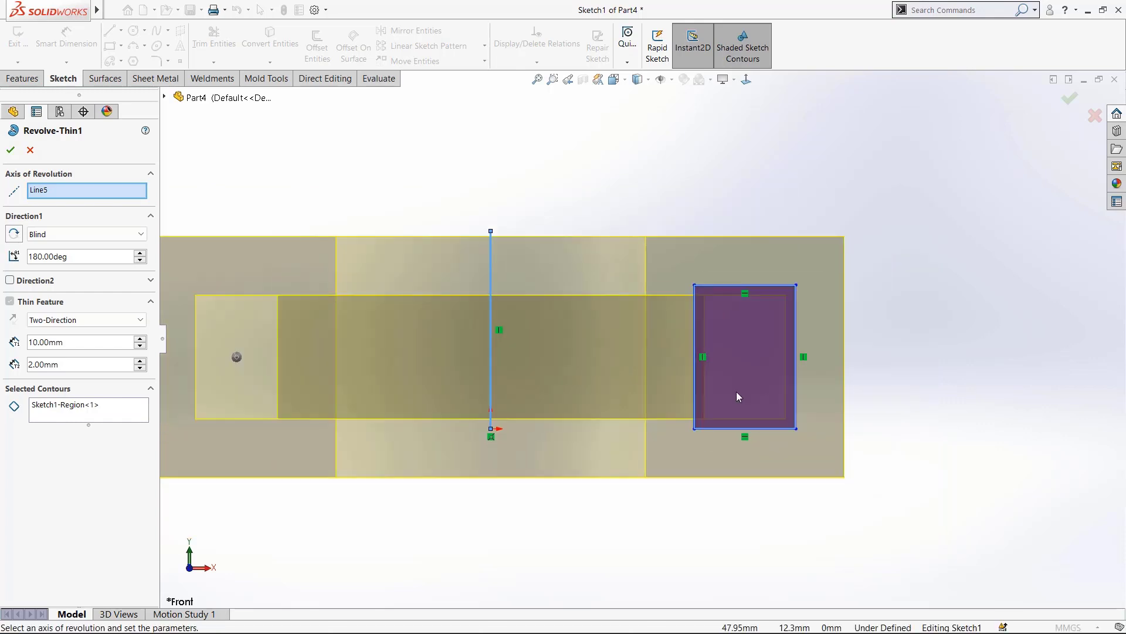
{"action": "left_click", "coordinate": [11, 151]}
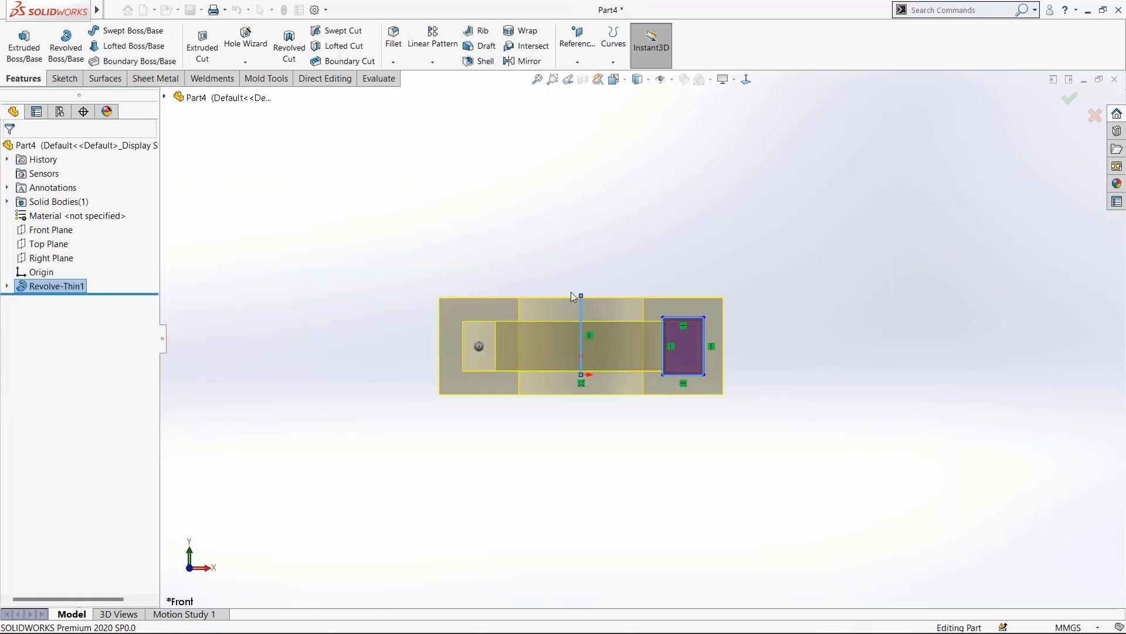
{"action": "middle_click_drag", "start_coordinate": [758, 310], "coordinate": [600, 427]}
{"action": "scroll", "coordinate": [597, 423], "scroll_direction": "up", "scroll_amount": 2}
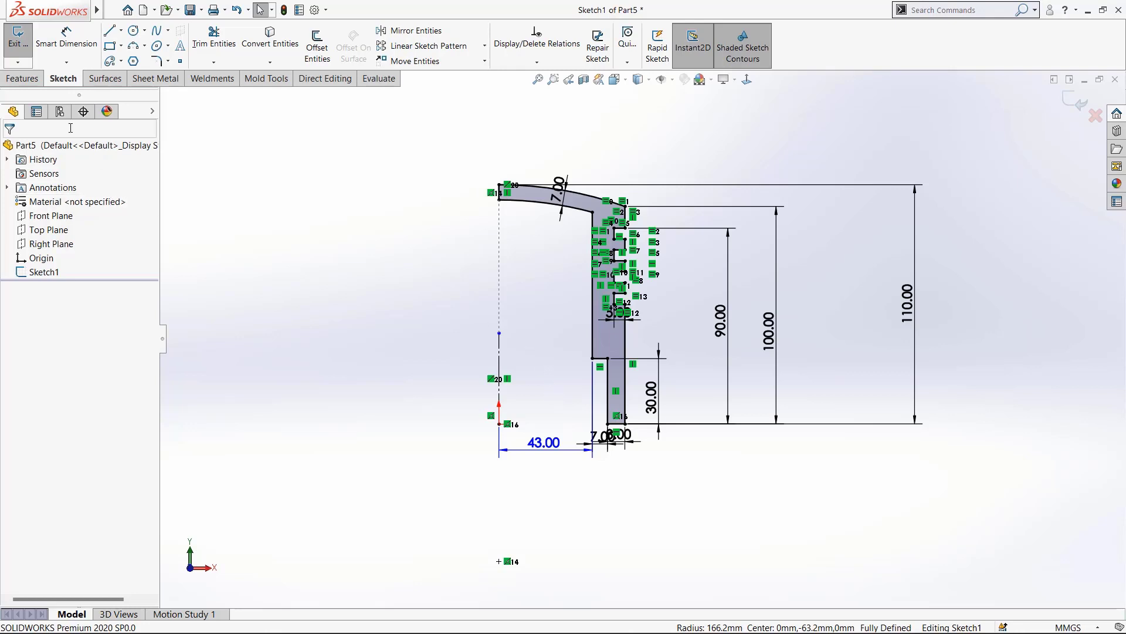
Exit the piston profile sketch in Part5 and start a Revolved Boss/Base about its vertical centerline.
{"action": "left_click", "coordinate": [19, 44]}
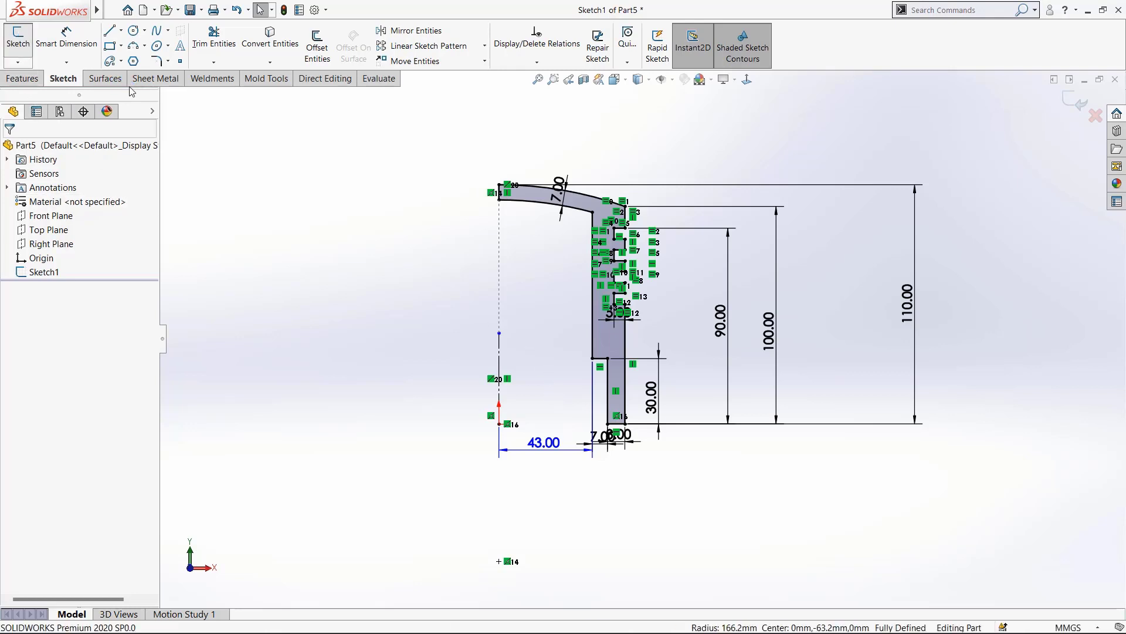
{"action": "left_click", "coordinate": [67, 40]}
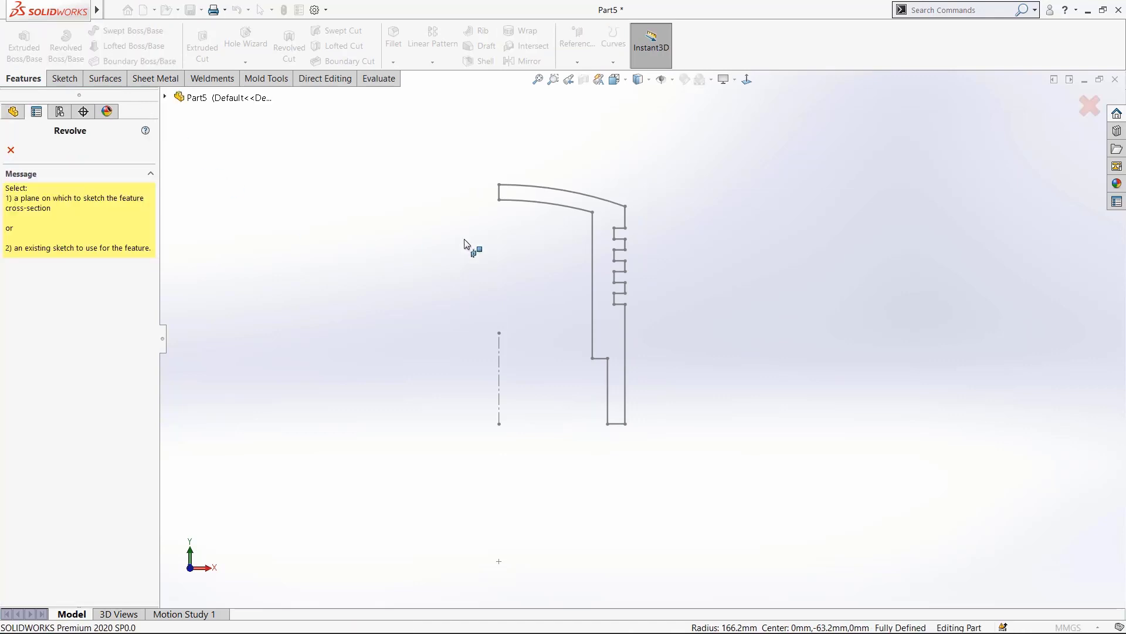
{"action": "left_click", "coordinate": [499, 370]}
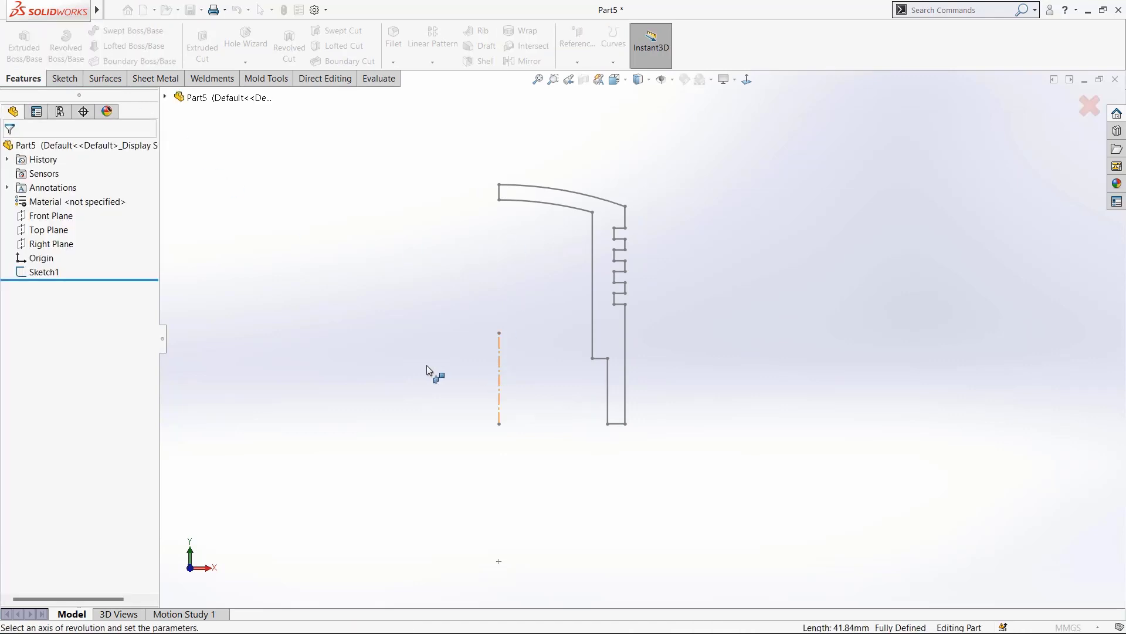
{"action": "scroll", "coordinate": [637, 376], "scroll_direction": "up", "scroll_amount": 5}
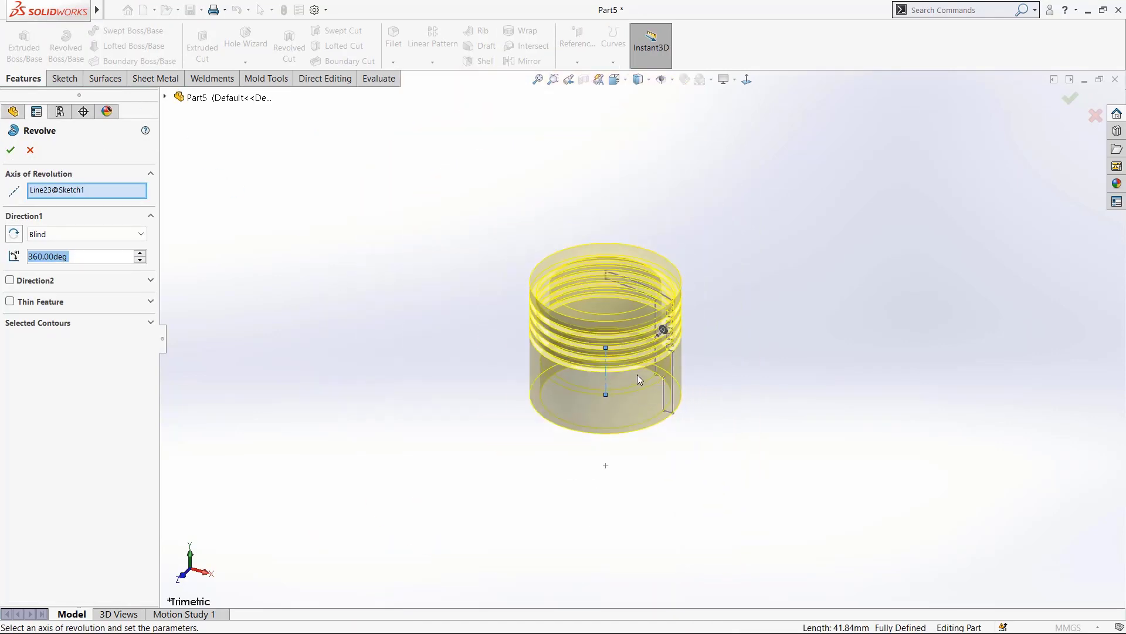
{"action": "middle_click_drag", "start_coordinate": [716, 378], "coordinate": [497, 295]}
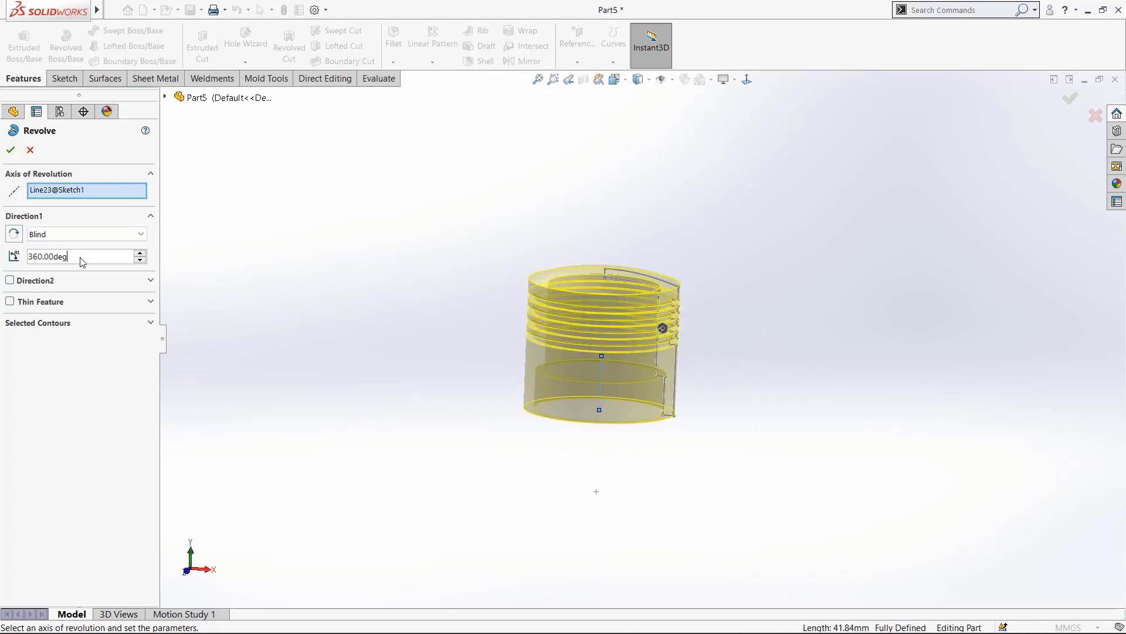
Set the piston revolve's Direction 1 angle to 270 degrees, accept the feature and inspect the cutaway.
{"action": "left_click_drag", "start_coordinate": [81, 258], "coordinate": [1, 256]}
{"action": "type", "text": "270"}
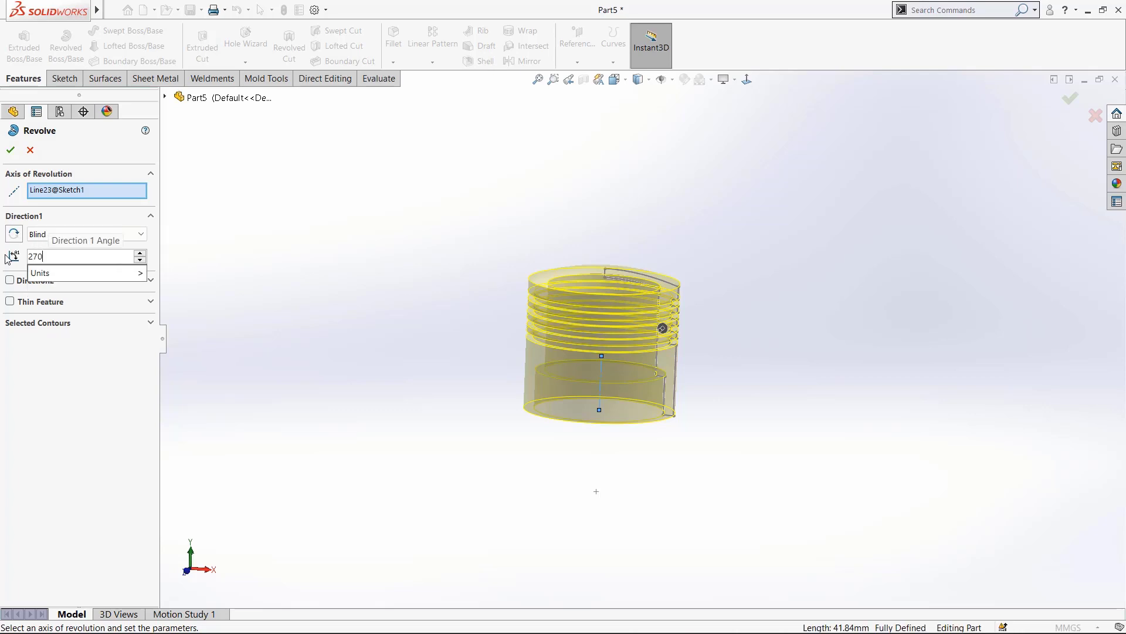
{"action": "key", "text": "Return"}
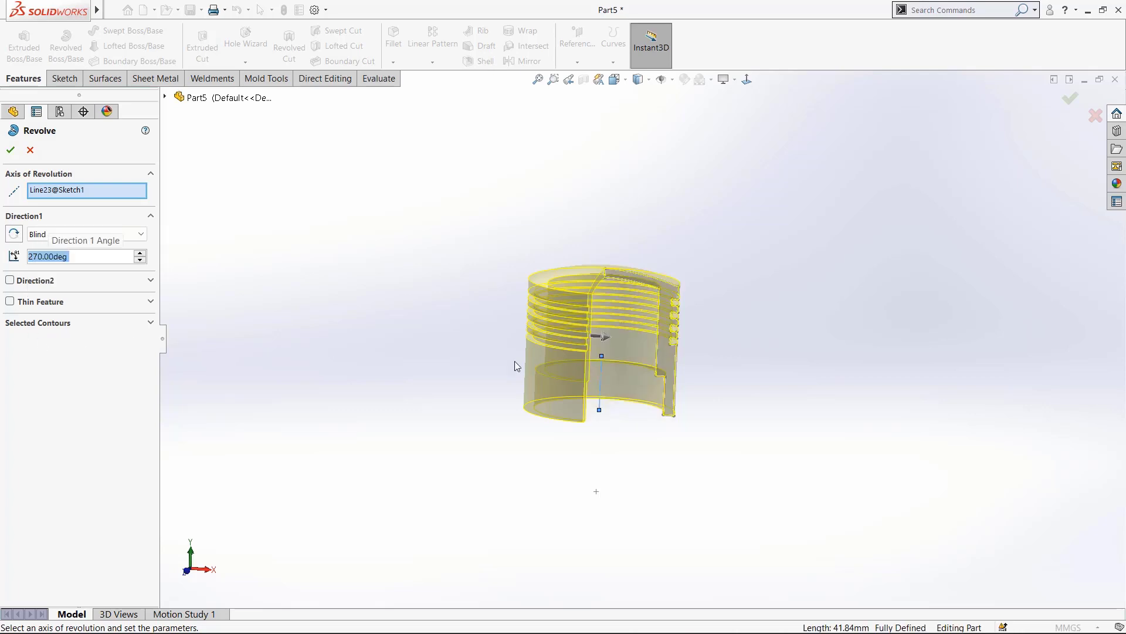
{"action": "left_click", "coordinate": [10, 149]}
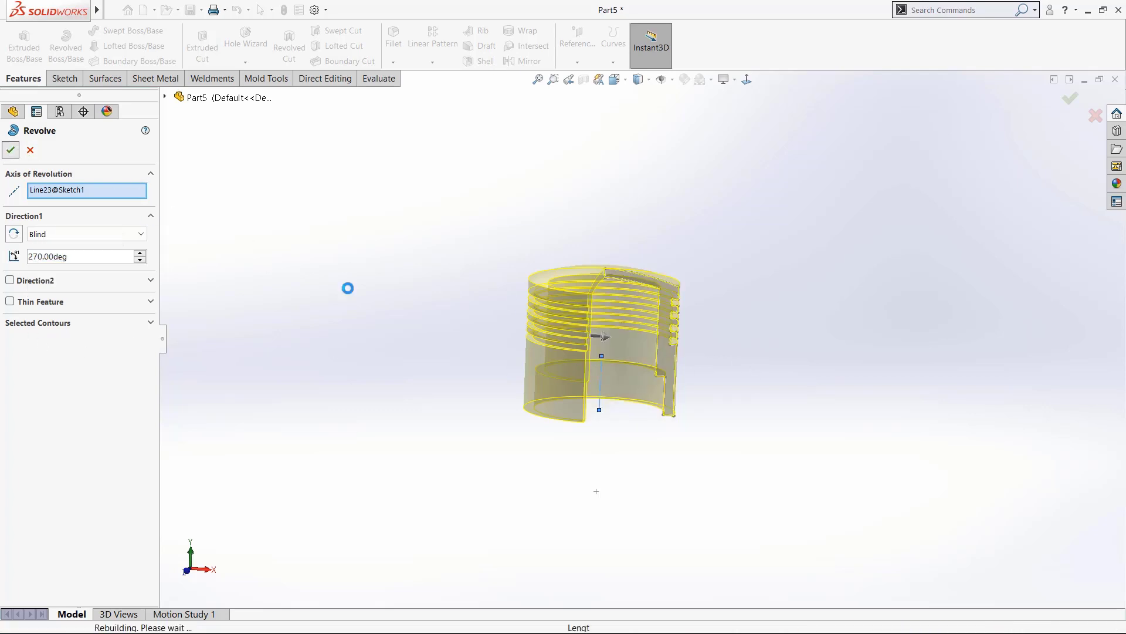
{"action": "scroll", "coordinate": [667, 347], "scroll_direction": "down", "scroll_amount": 1}
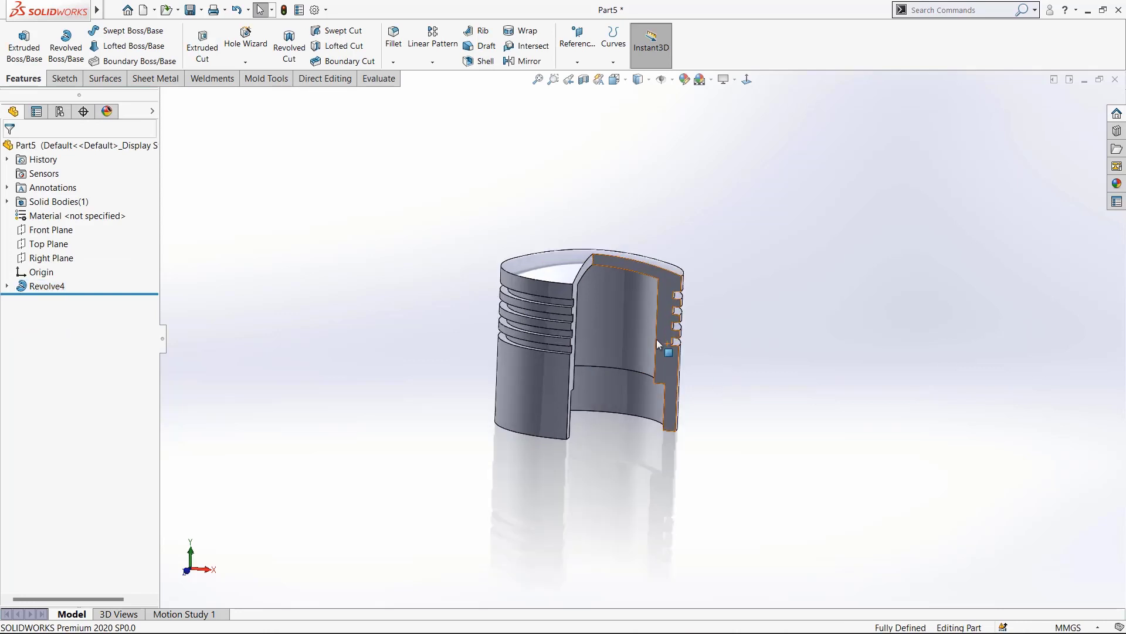
{"action": "middle_click_drag", "start_coordinate": [608, 338], "coordinate": [581, 333]}
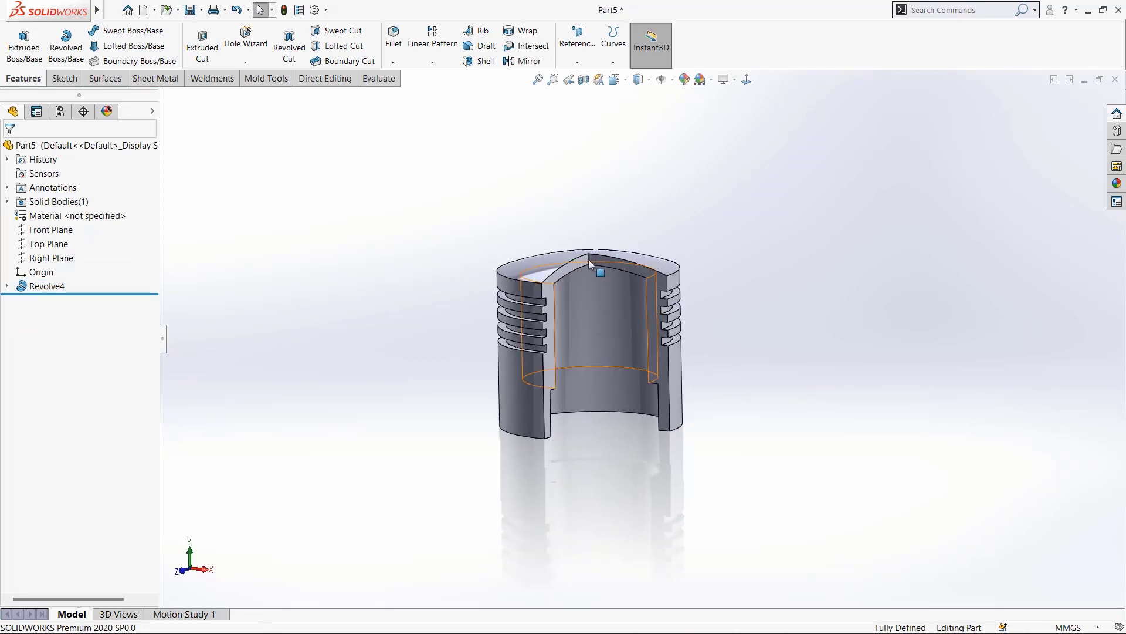
{"action": "middle_click_drag", "start_coordinate": [619, 385], "coordinate": [644, 411]}
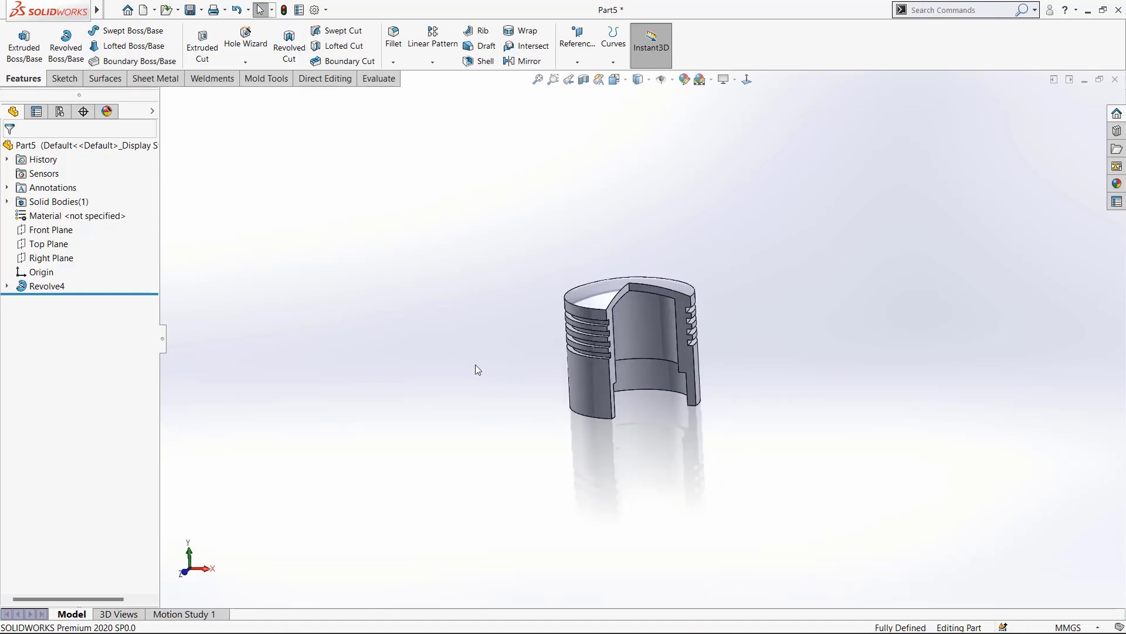
Edit the piston's revolve to a Direction 1 angle of 360 degrees and inspect the full body.
{"action": "left_click", "coordinate": [45, 285]}
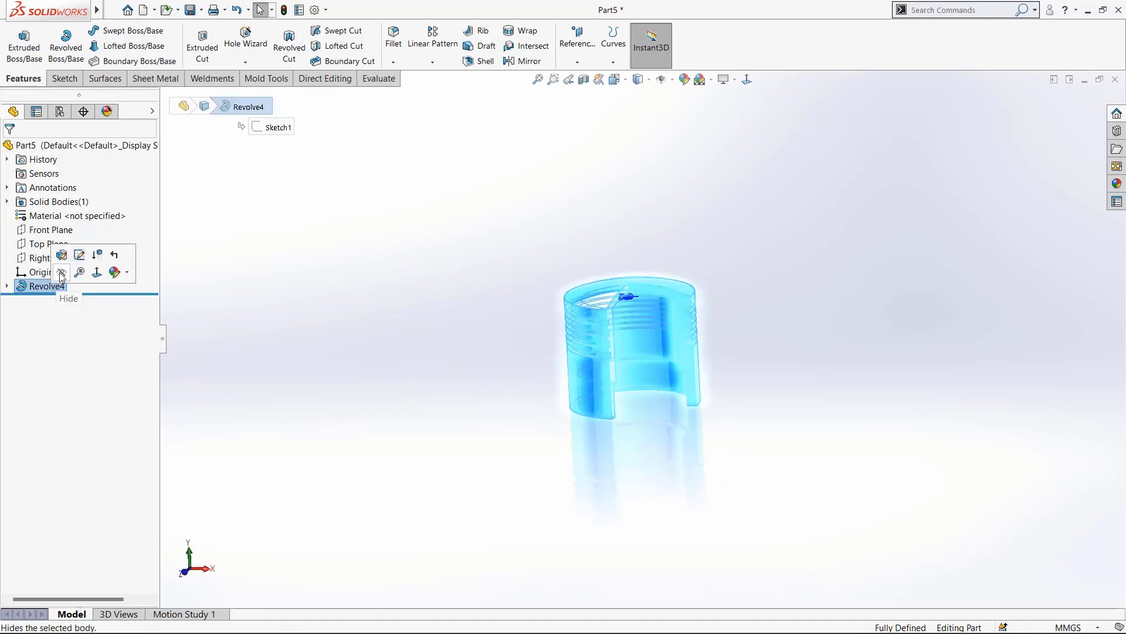
{"action": "left_click", "coordinate": [61, 257]}
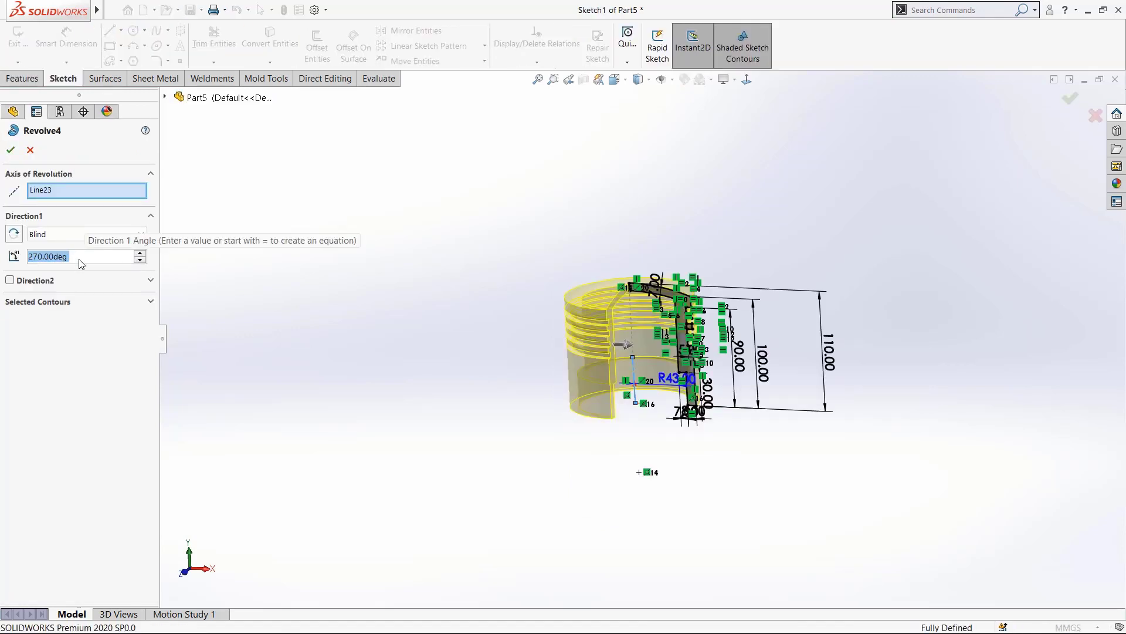
{"action": "type", "text": "360"}
{"action": "key", "text": "Return"}
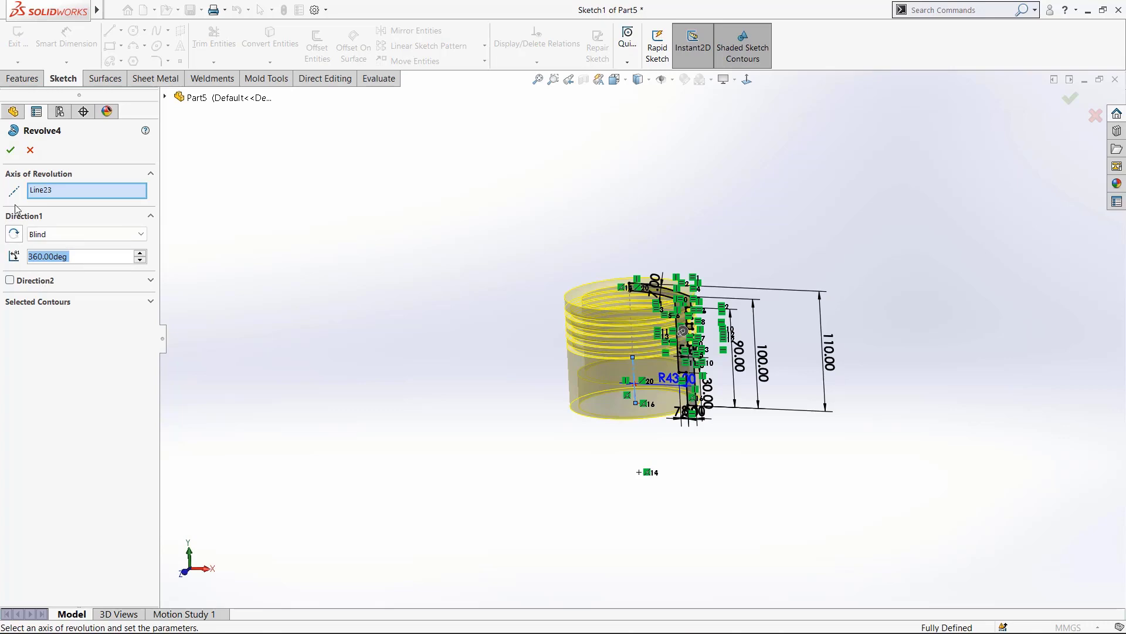
{"action": "left_click", "coordinate": [11, 151]}
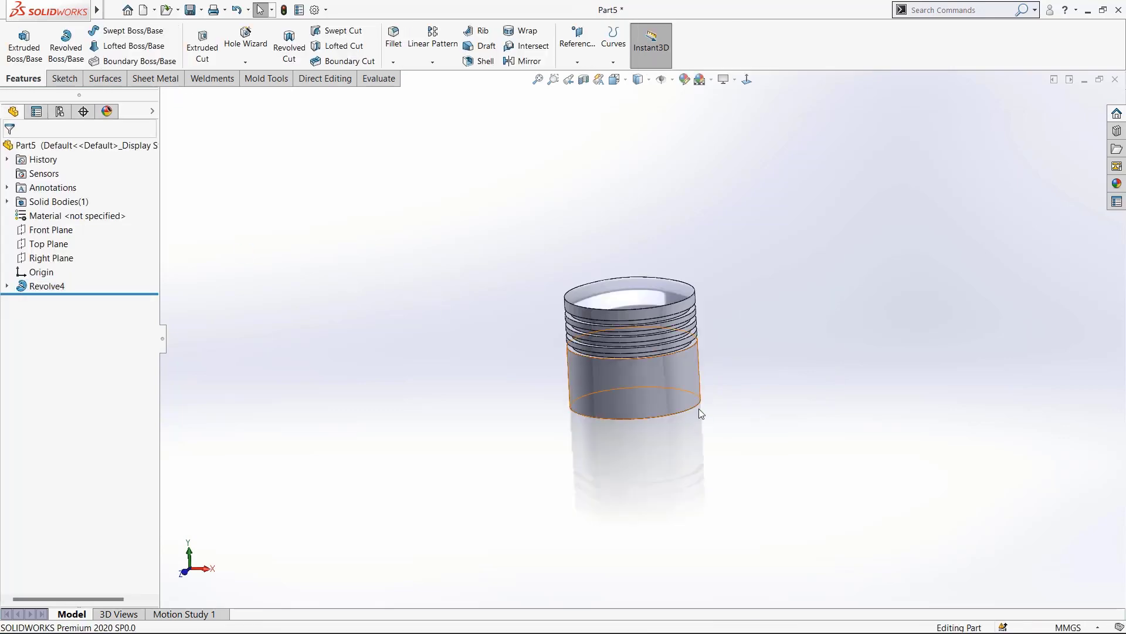
{"action": "scroll", "coordinate": [621, 344], "scroll_direction": "down", "scroll_amount": 5}
{"action": "middle_click_drag", "start_coordinate": [620, 344], "coordinate": [664, 336]}
{"action": "scroll", "coordinate": [653, 402], "scroll_direction": "up", "scroll_amount": 4}
{"action": "scroll", "coordinate": [663, 336], "scroll_direction": "down", "scroll_amount": 3}
{"action": "middle_click_drag", "start_coordinate": [650, 379], "coordinate": [673, 347]}
Create a new part document.
{"action": "key", "text": "ctrl+n"}
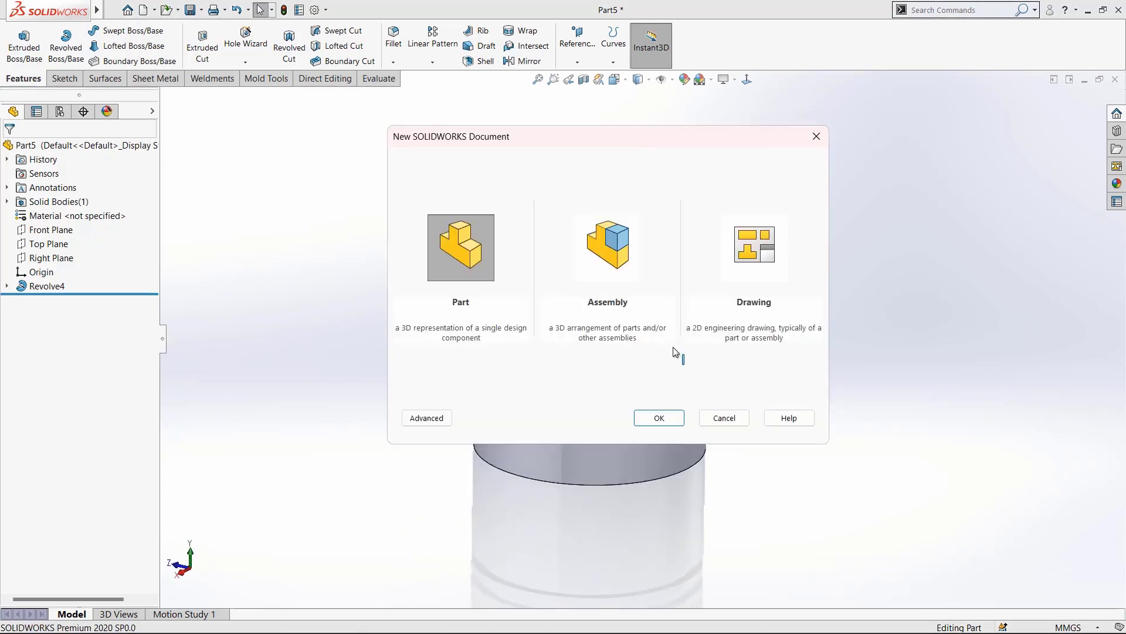
{"action": "key", "text": "Return"}
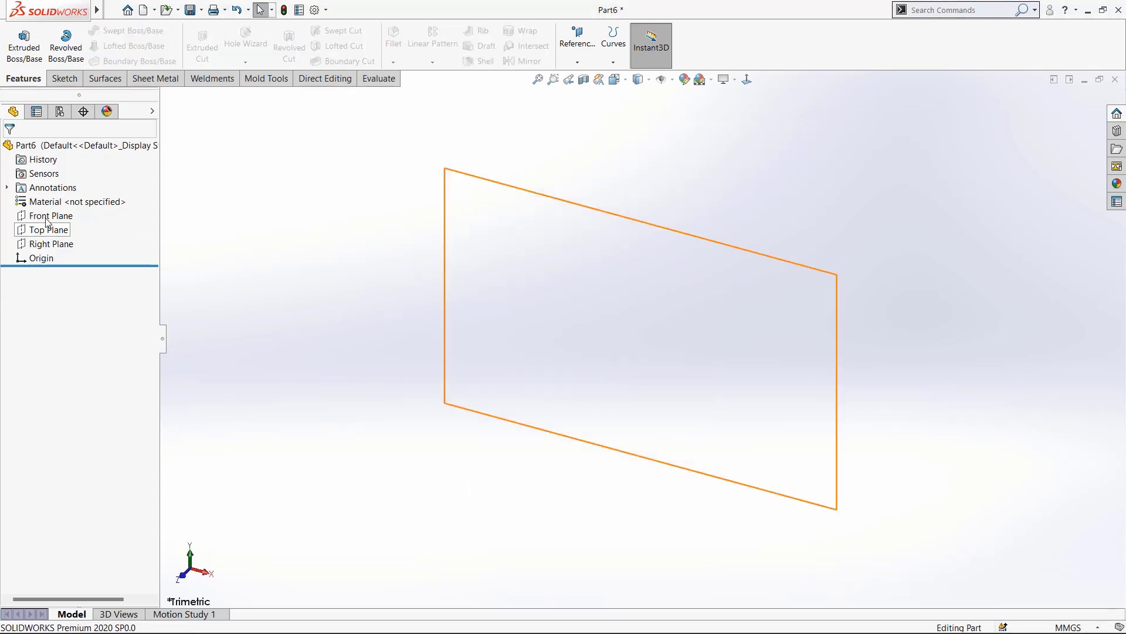
Sketch a vertical construction line about 56 mm long on the Front Plane, starting upward from the origin.
{"action": "left_click", "coordinate": [59, 210]}
{"action": "left_click", "coordinate": [64, 200]}
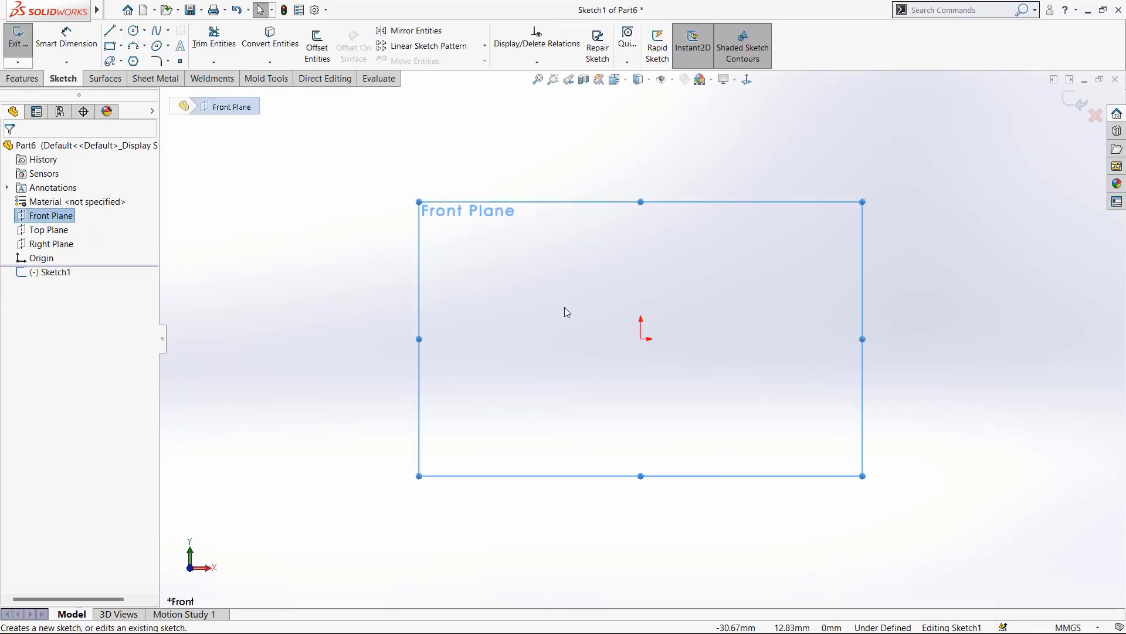
{"action": "right_click_drag", "start_coordinate": [699, 290], "coordinate": [656, 290]}
{"action": "left_click_drag", "start_coordinate": [641, 338], "coordinate": [642, 222]}
{"action": "key", "text": "Escape"}
{"action": "key", "text": "Escape"}
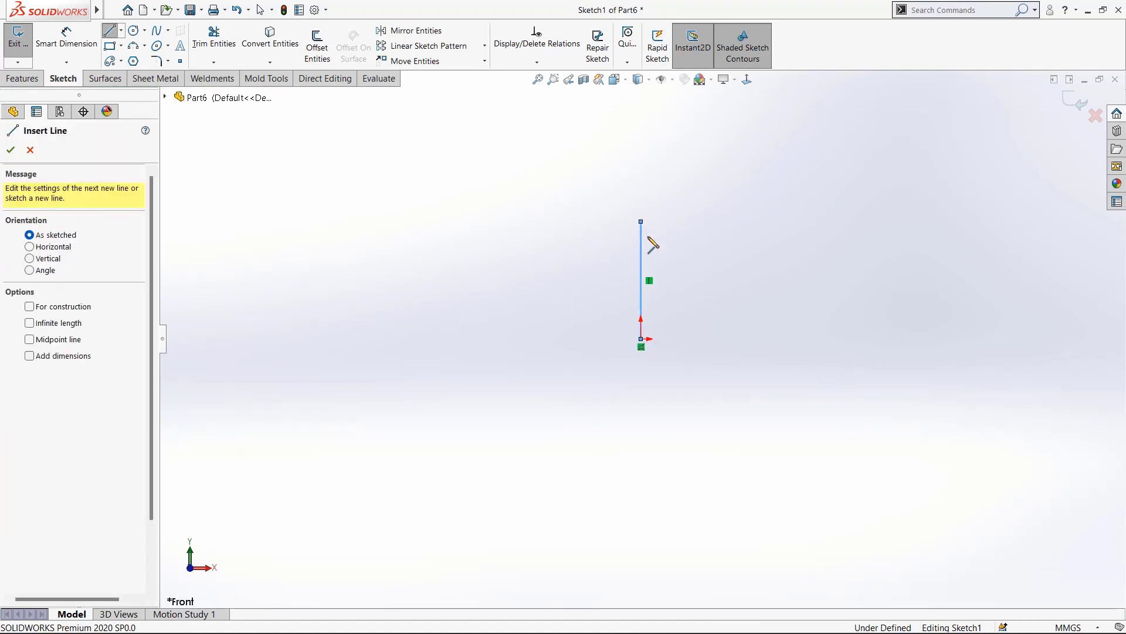
{"action": "left_click", "coordinate": [640, 252]}
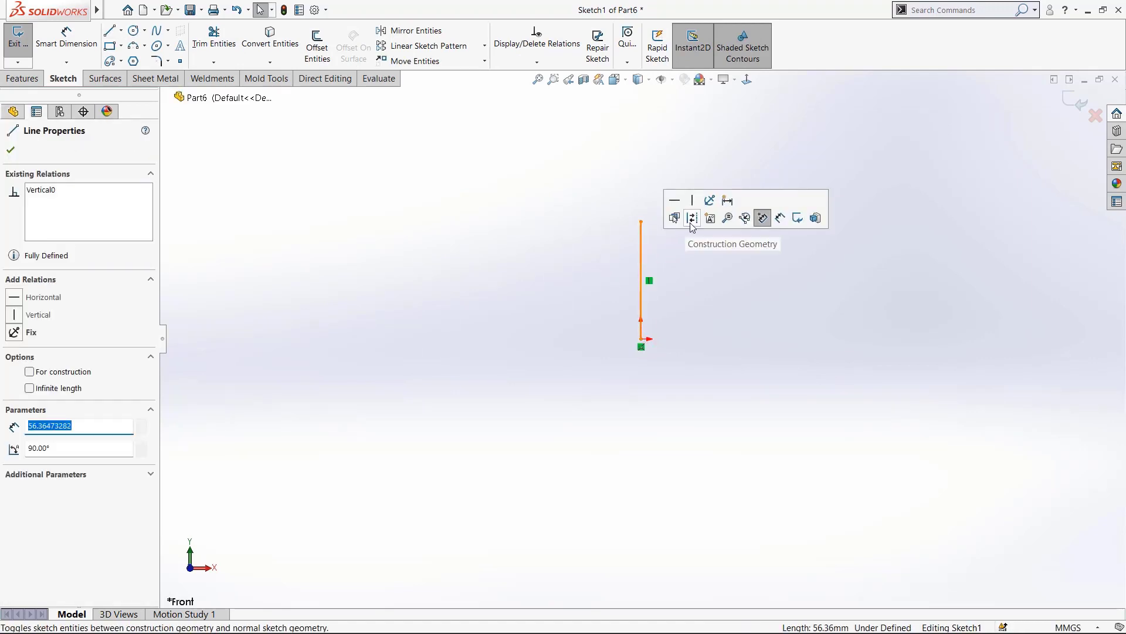
{"action": "left_click", "coordinate": [762, 217]}
Draw a closed five-line profile about 27 mm wide left of the centerline, with a V-notch in the side facing it.
{"action": "right_click_drag", "start_coordinate": [834, 283], "coordinate": [789, 288]}
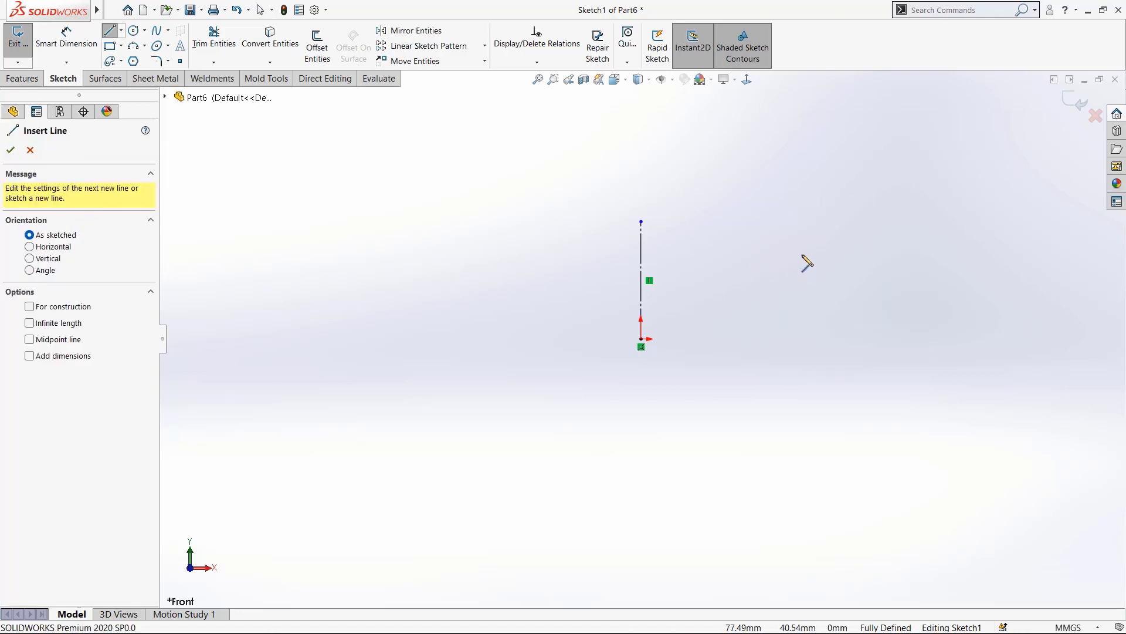
{"action": "left_click", "coordinate": [474, 344]}
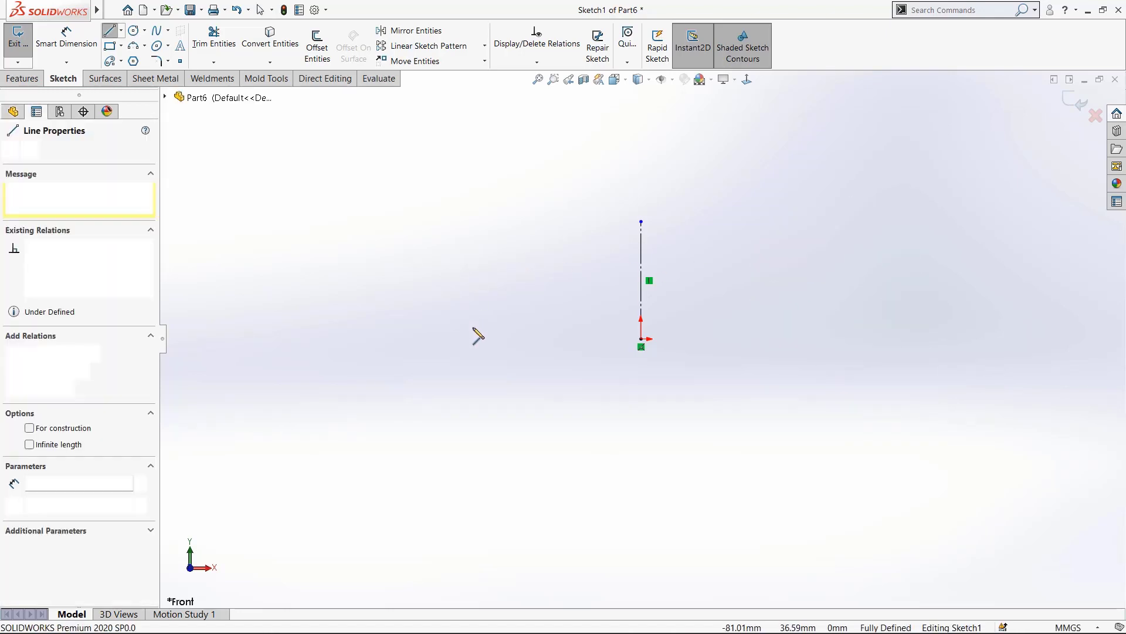
{"action": "left_click", "coordinate": [473, 335]}
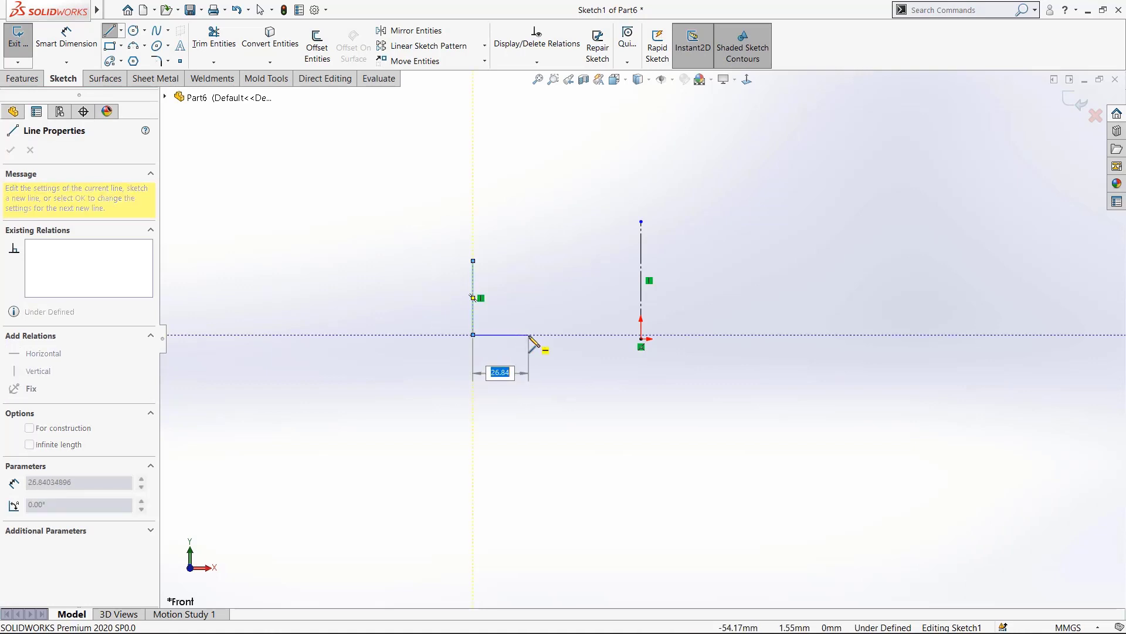
{"action": "left_click", "coordinate": [529, 336]}
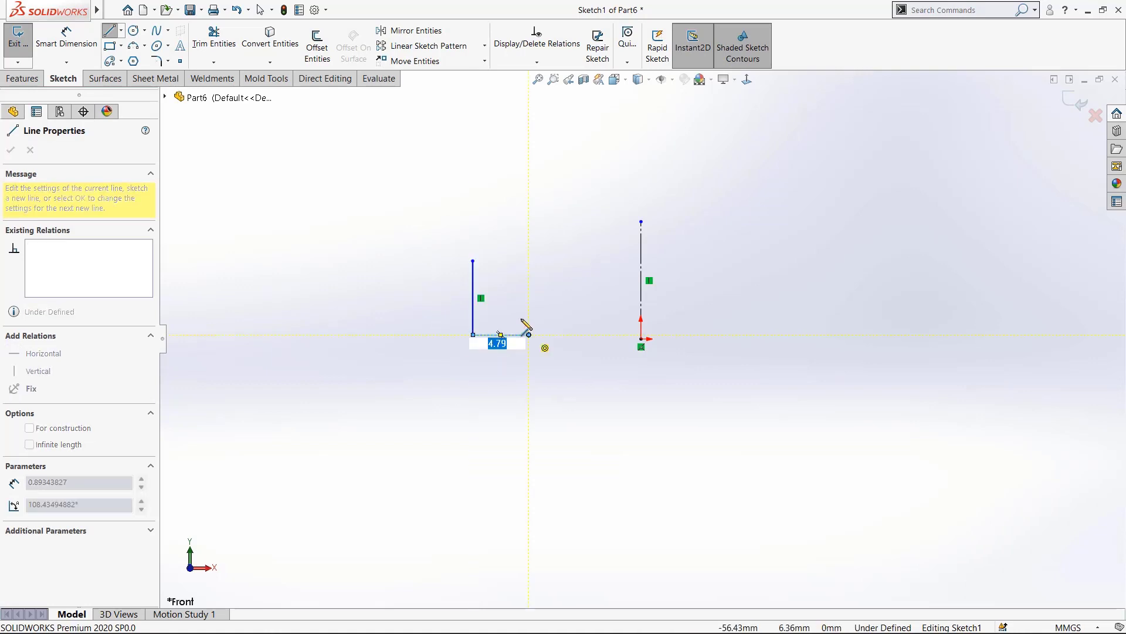
{"action": "left_click", "coordinate": [508, 298]}
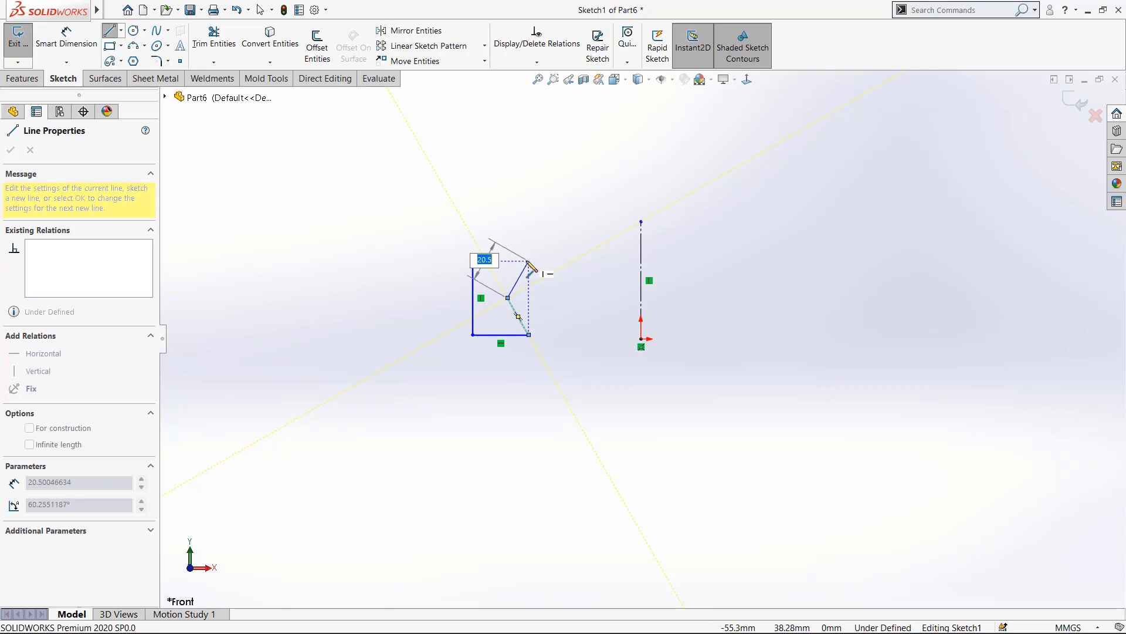
{"action": "left_click", "coordinate": [528, 261]}
{"action": "left_click", "coordinate": [473, 261]}
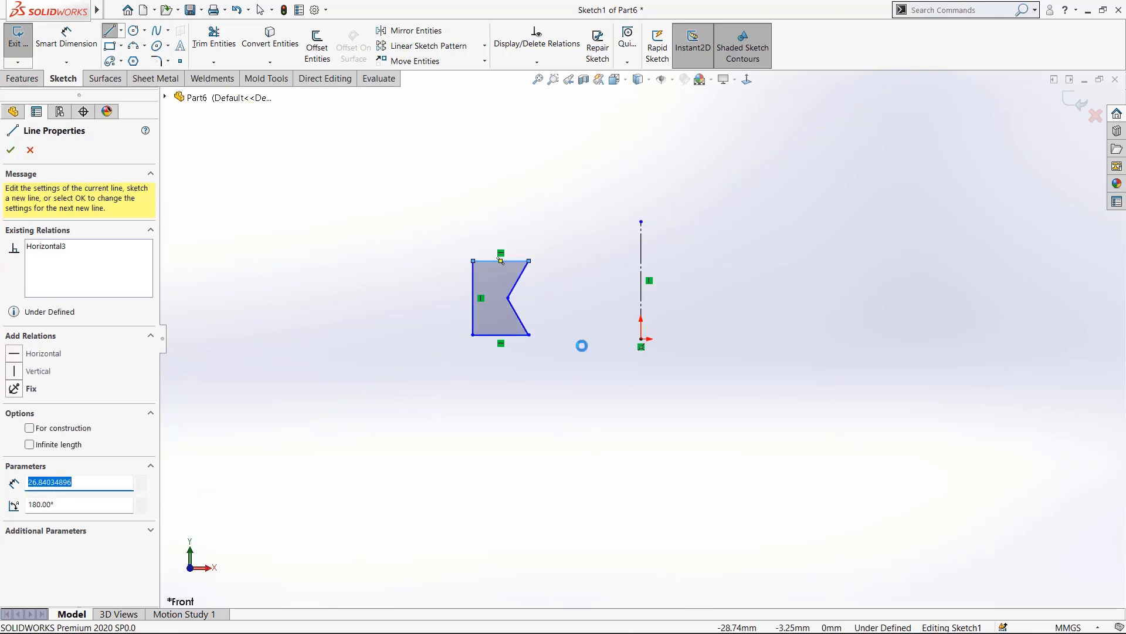
{"action": "key", "text": "Escape"}
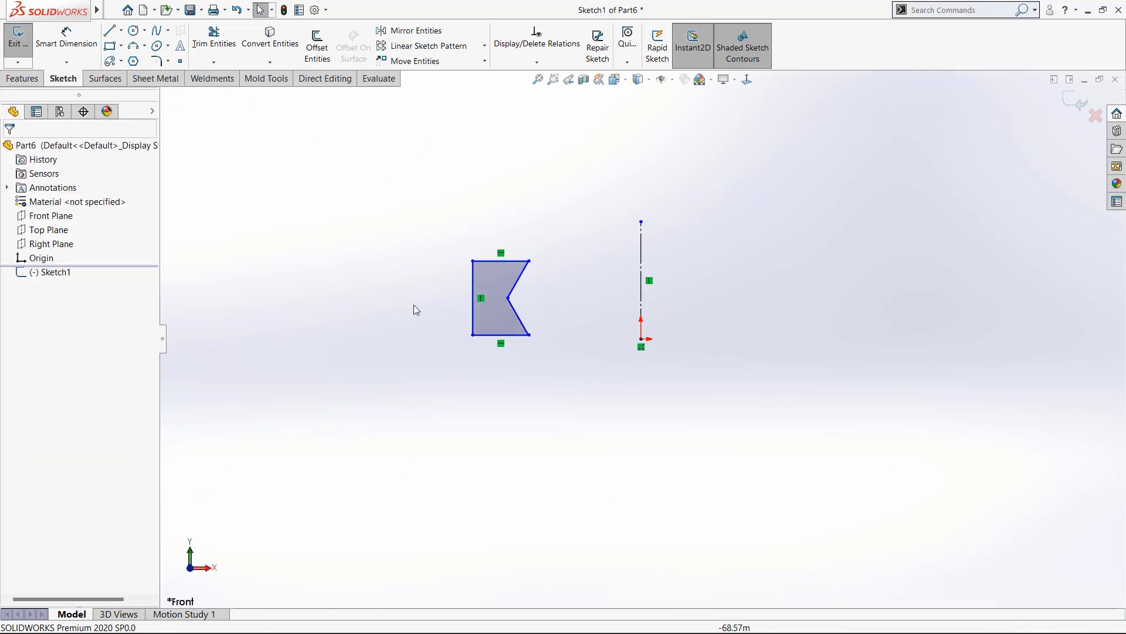
Start a Revolved Boss/Base of the notched profile about the centerline with a One-Direction thin feature of 10 mm.
{"action": "left_click", "coordinate": [24, 79]}
{"action": "left_click", "coordinate": [66, 45]}
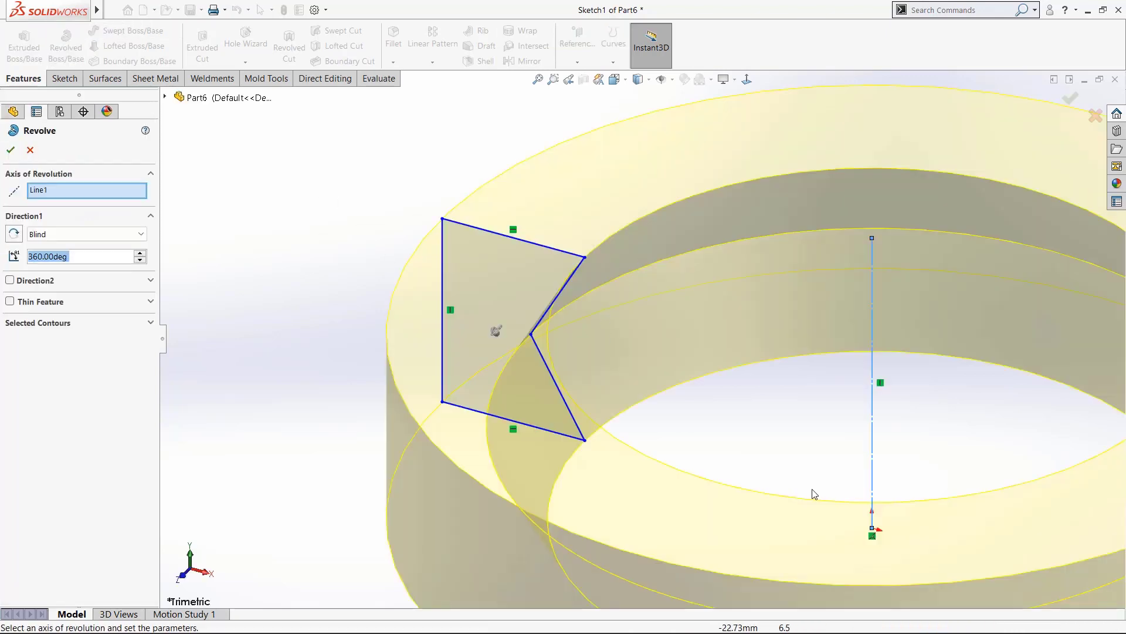
{"action": "scroll", "coordinate": [814, 494], "scroll_direction": "up", "scroll_amount": 5}
{"action": "middle_click_drag", "start_coordinate": [724, 435], "coordinate": [738, 388]}
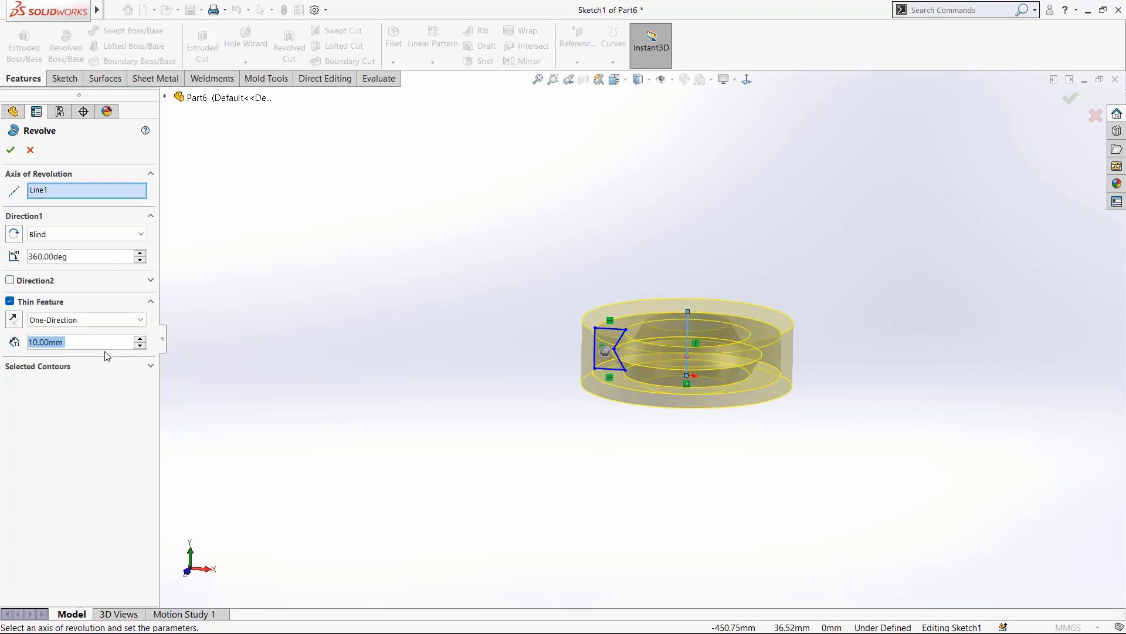
Set the revolve's Direction 1 angle to 180 degrees, reverse its direction and accept the feature.
{"action": "left_click", "coordinate": [69, 257]}
{"action": "left_click", "coordinate": [79, 261]}
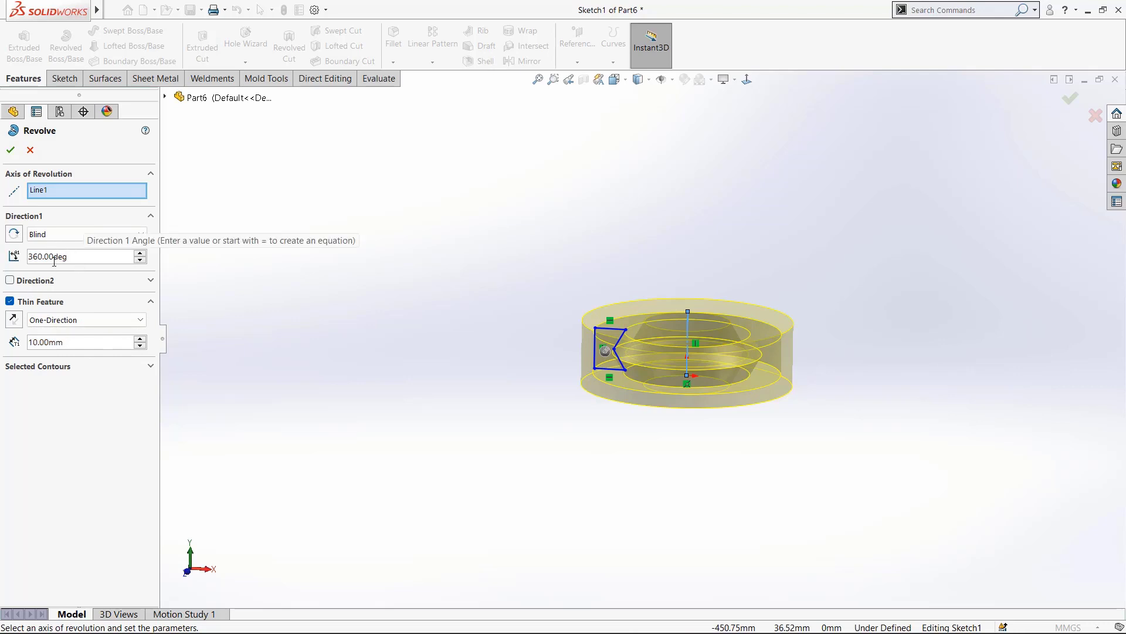
{"action": "type", "text": "180"}
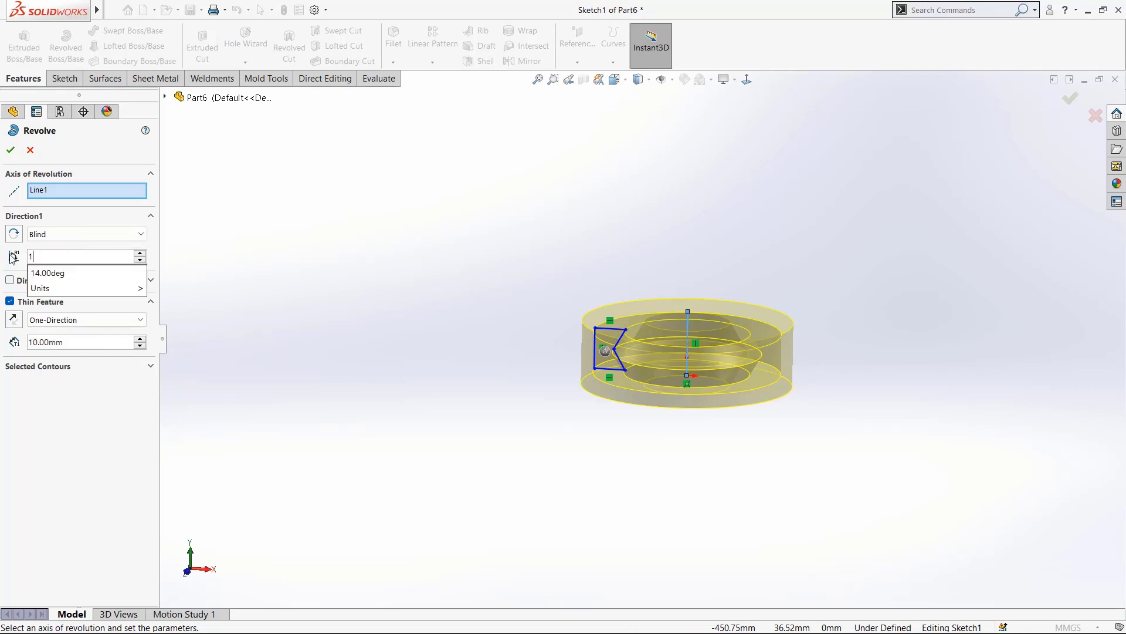
{"action": "key", "text": "Return"}
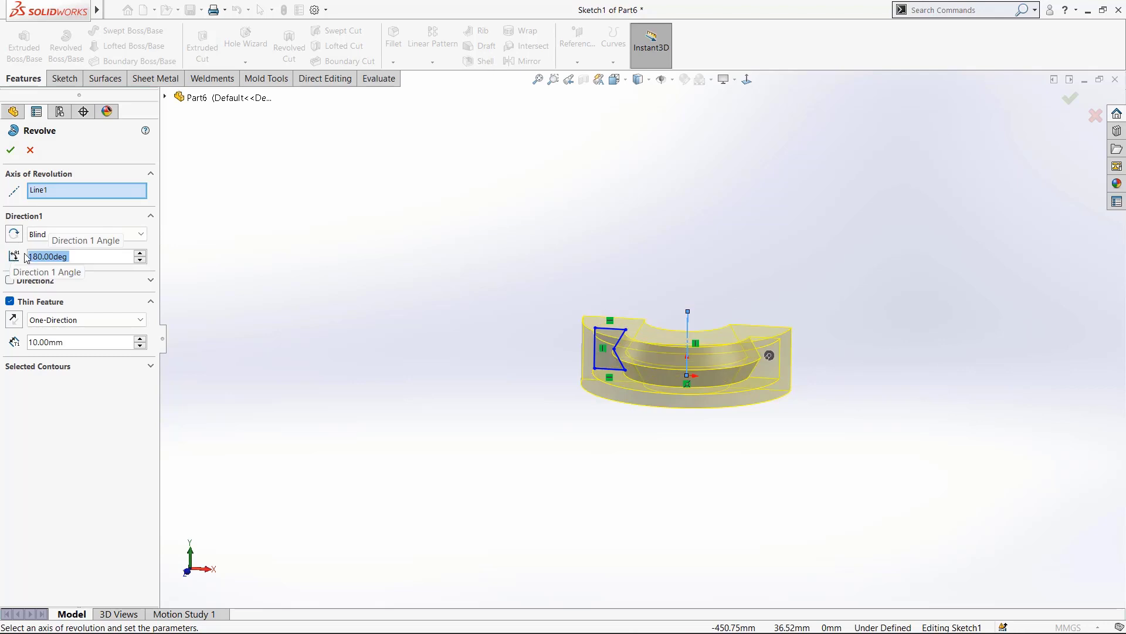
{"action": "left_click", "coordinate": [20, 235]}
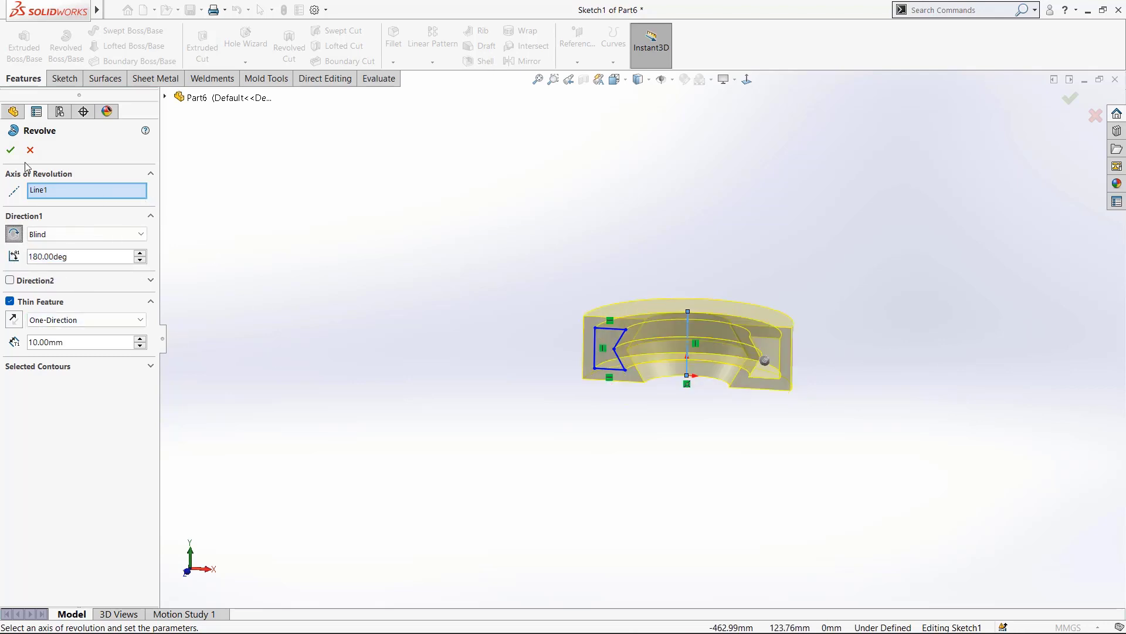
{"action": "left_click", "coordinate": [9, 152]}
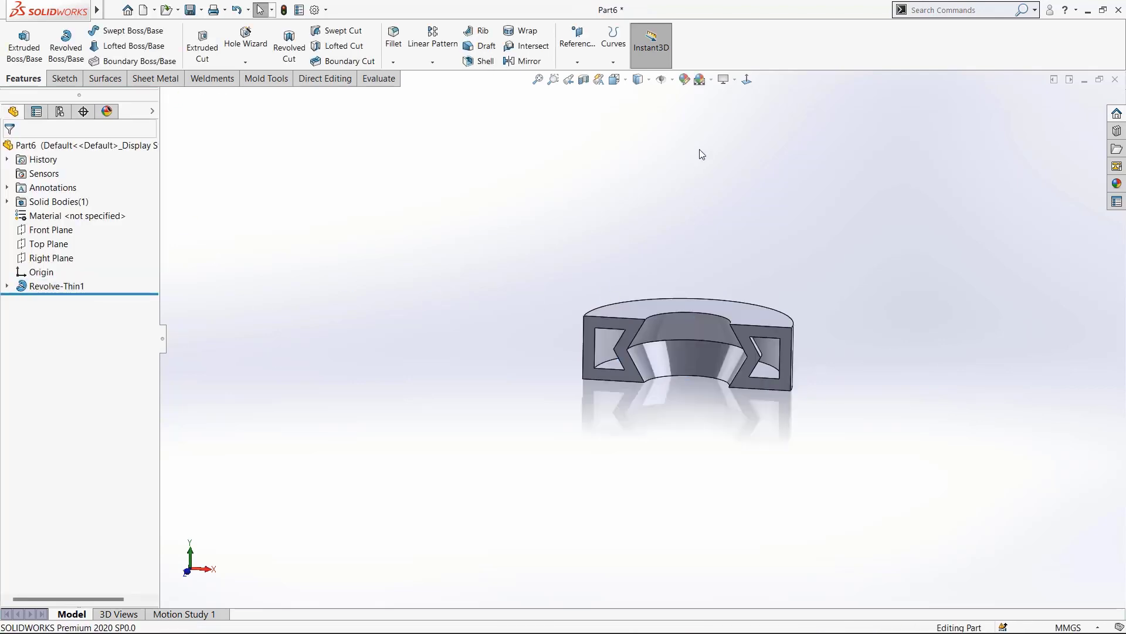
Examine the thin-walled half ring's cut section from the front and at an angle.
{"action": "key", "text": "ctrl+1"}
{"action": "scroll", "coordinate": [724, 375], "scroll_direction": "down", "scroll_amount": 4}
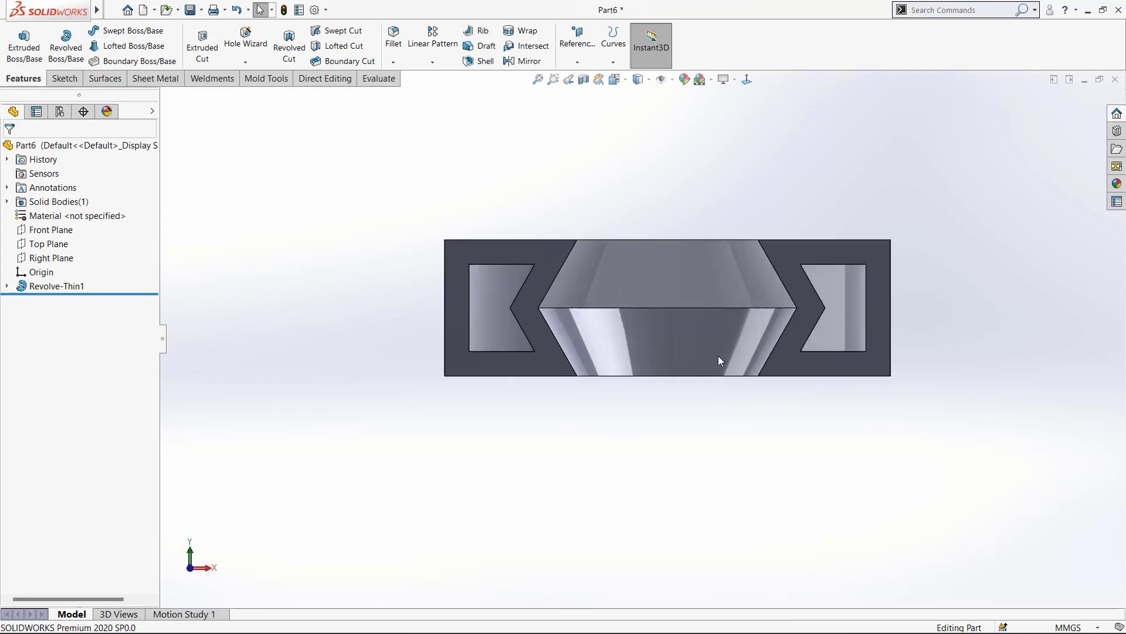
{"action": "scroll", "coordinate": [698, 311], "scroll_direction": "up", "scroll_amount": 3}
{"action": "scroll", "coordinate": [685, 294], "scroll_direction": "down", "scroll_amount": 2}
{"action": "middle_click_drag", "start_coordinate": [684, 294], "coordinate": [669, 381]}
{"action": "scroll", "coordinate": [562, 395], "scroll_direction": "up", "scroll_amount": 3}
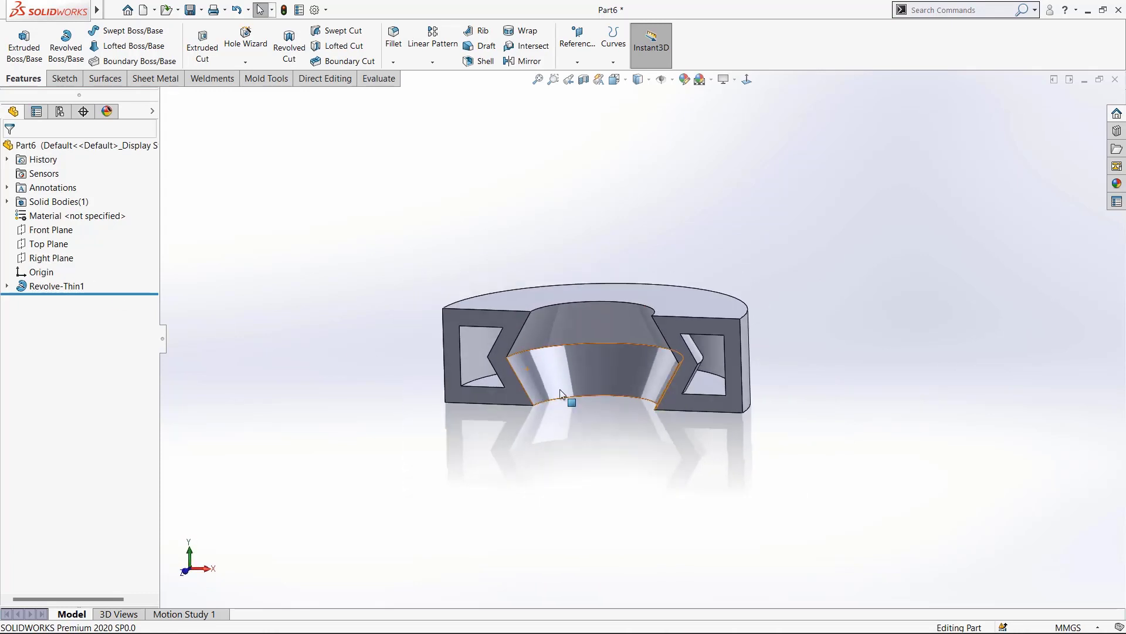
Create a new part document and start a sketch on its Front Plane.
{"action": "key", "text": "ctrl+n"}
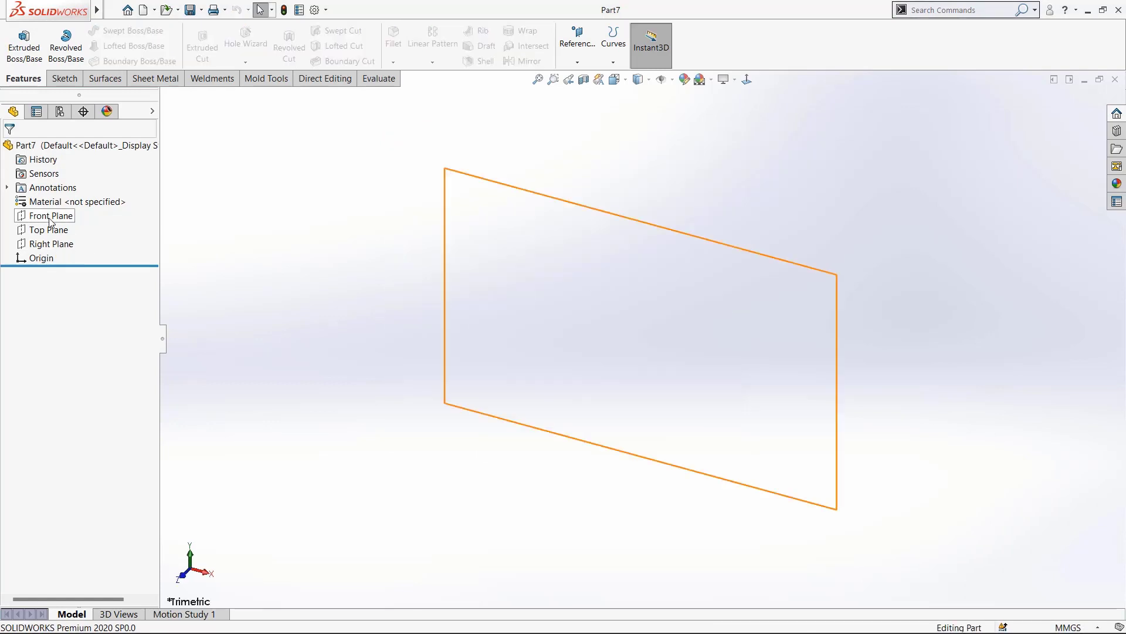
{"action": "left_click", "coordinate": [51, 216]}
{"action": "left_click", "coordinate": [60, 201]}
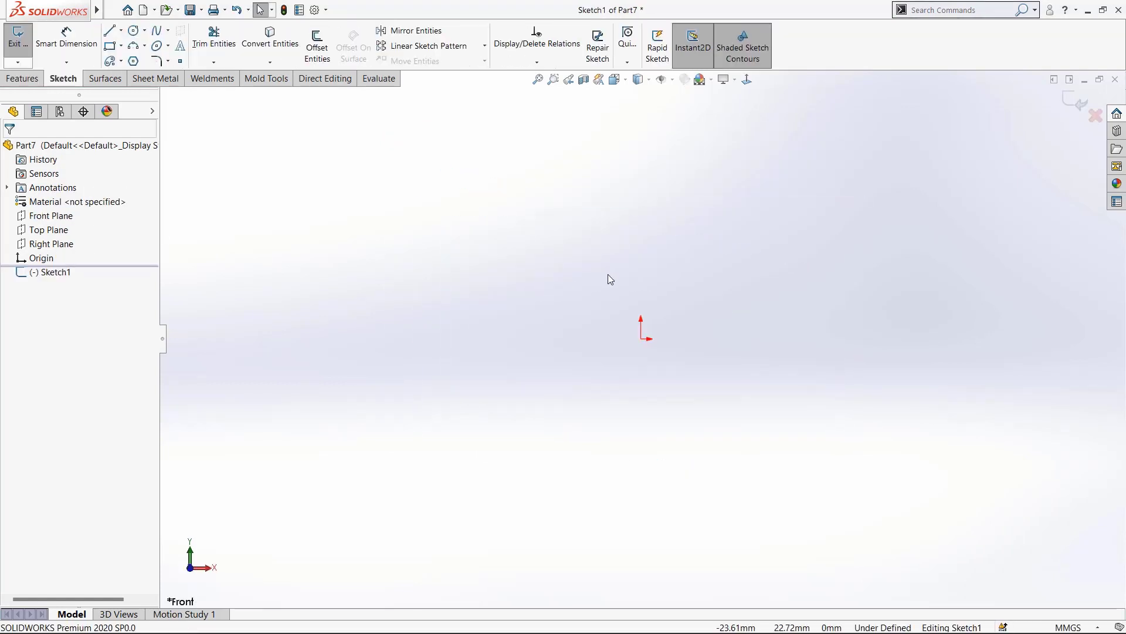
Draw a vertical line about 57 mm long up from the origin and convert it to construction geometry.
{"action": "right_click_drag", "start_coordinate": [588, 276], "coordinate": [537, 277]}
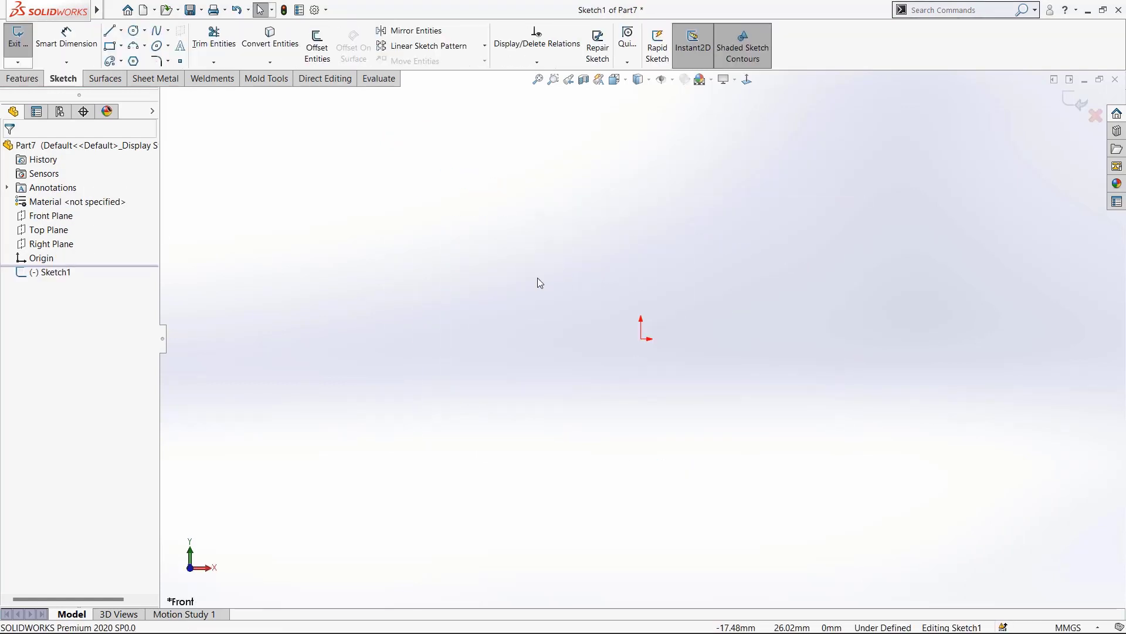
{"action": "left_click", "coordinate": [640, 338]}
{"action": "left_click", "coordinate": [641, 195]}
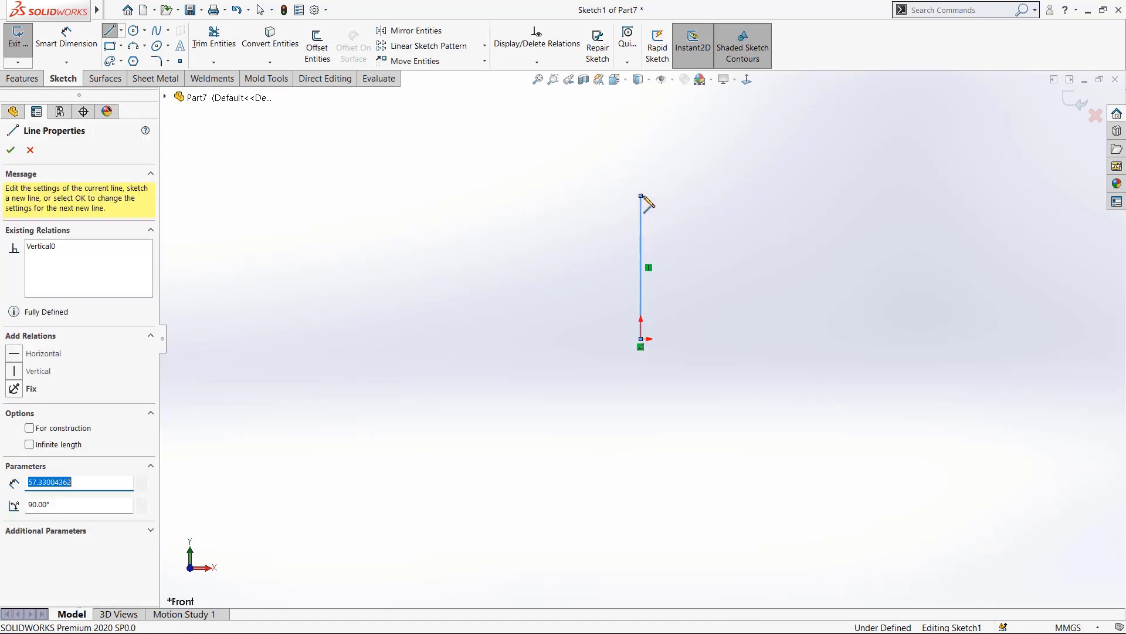
{"action": "key", "text": "Escape"}
{"action": "left_click", "coordinate": [640, 265]}
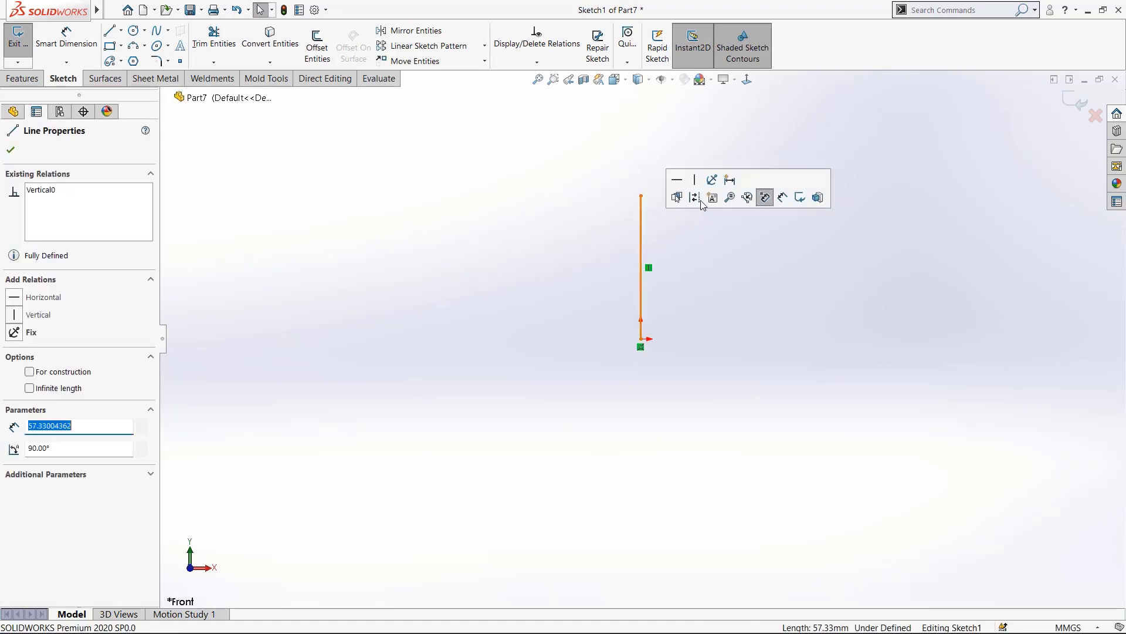
{"action": "left_click", "coordinate": [715, 300]}
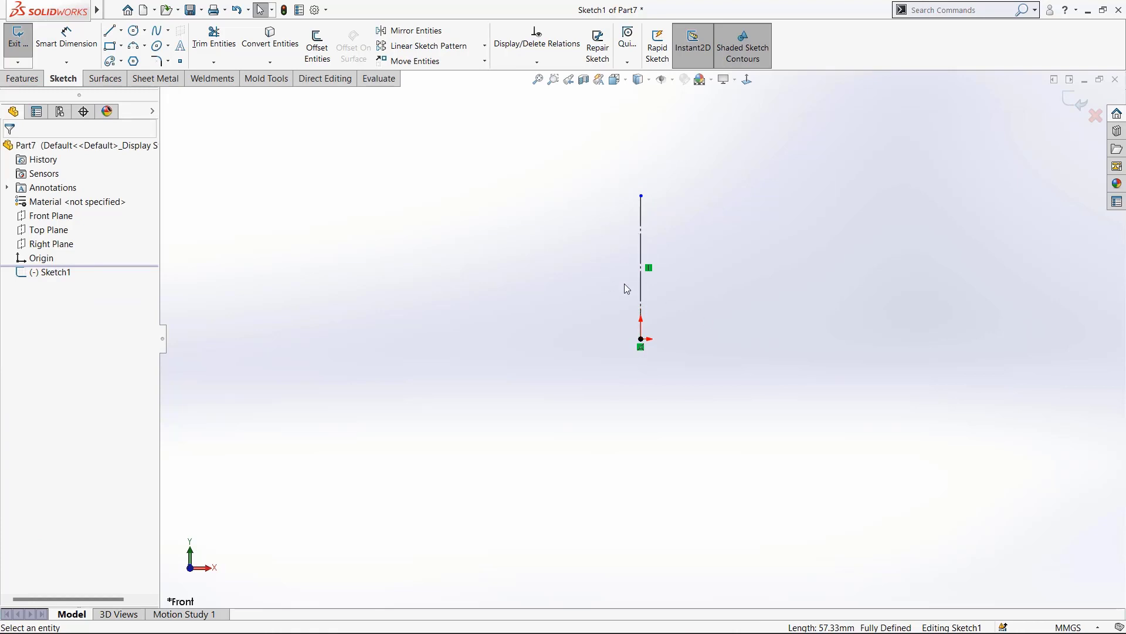
Draw a vertical line about 43 mm long right of the centerline and a horizontal line from its lower end to the centerline.
{"action": "scroll", "coordinate": [650, 290], "scroll_direction": "up", "scroll_amount": 2}
{"action": "key", "text": "l"}
{"action": "scroll", "coordinate": [717, 281], "scroll_direction": "down", "scroll_amount": 4}
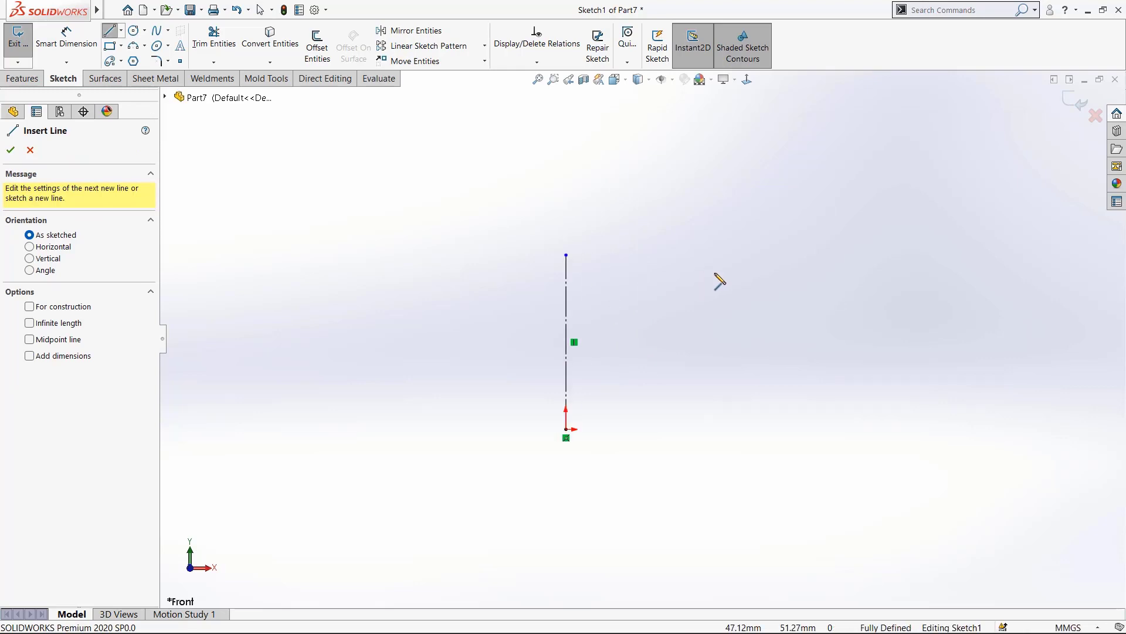
{"action": "left_click_drag", "start_coordinate": [676, 265], "coordinate": [676, 396]}
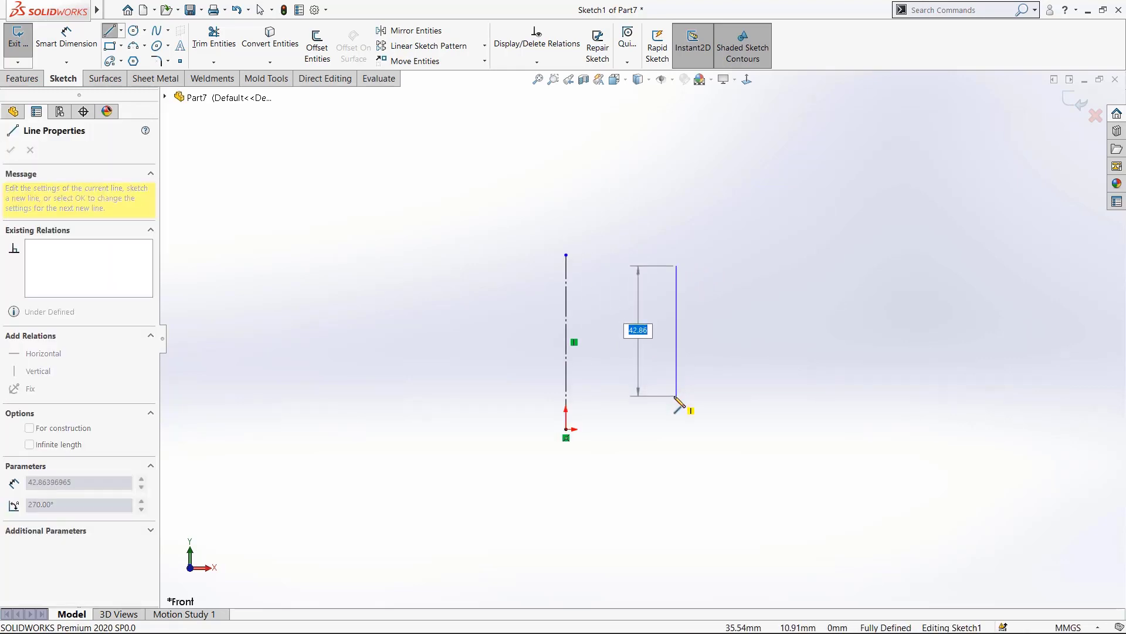
{"action": "left_click", "coordinate": [676, 396]}
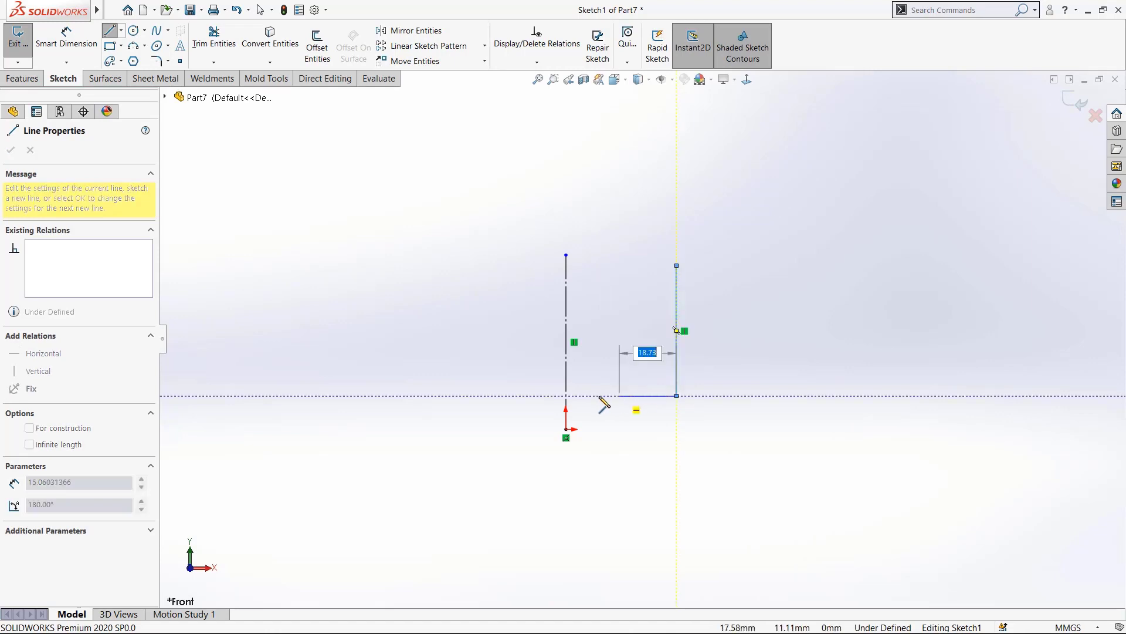
{"action": "left_click", "coordinate": [566, 396]}
{"action": "key", "text": "Escape"}
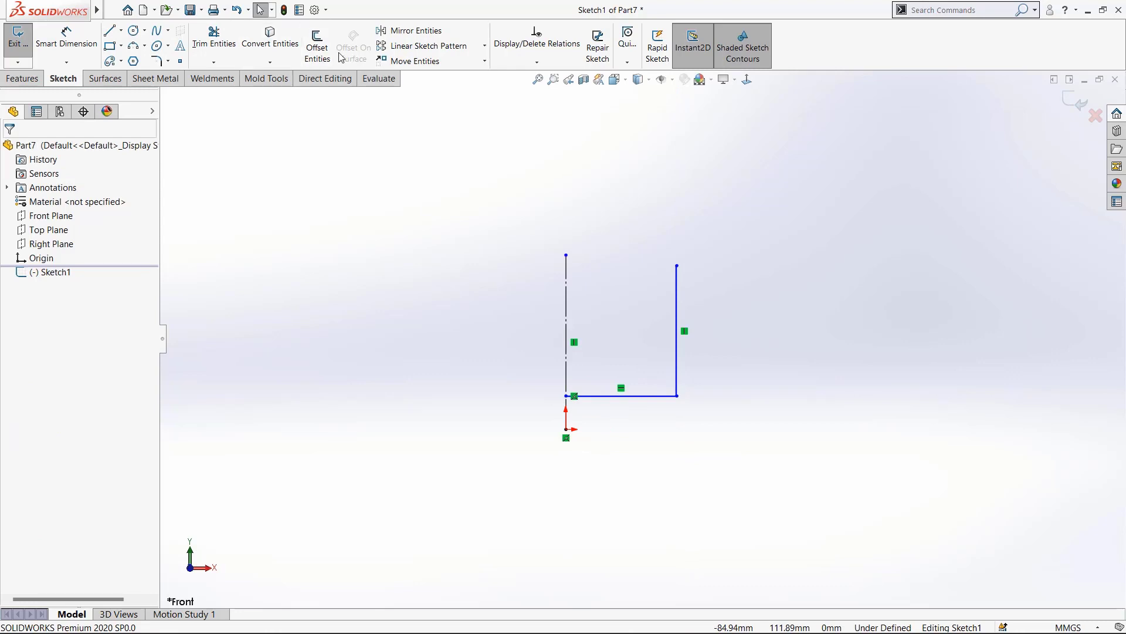
Offset the vertical and horizontal profile lines 5 mm inward toward the centerline.
{"action": "left_click", "coordinate": [317, 47]}
{"action": "left_click", "coordinate": [677, 291]}
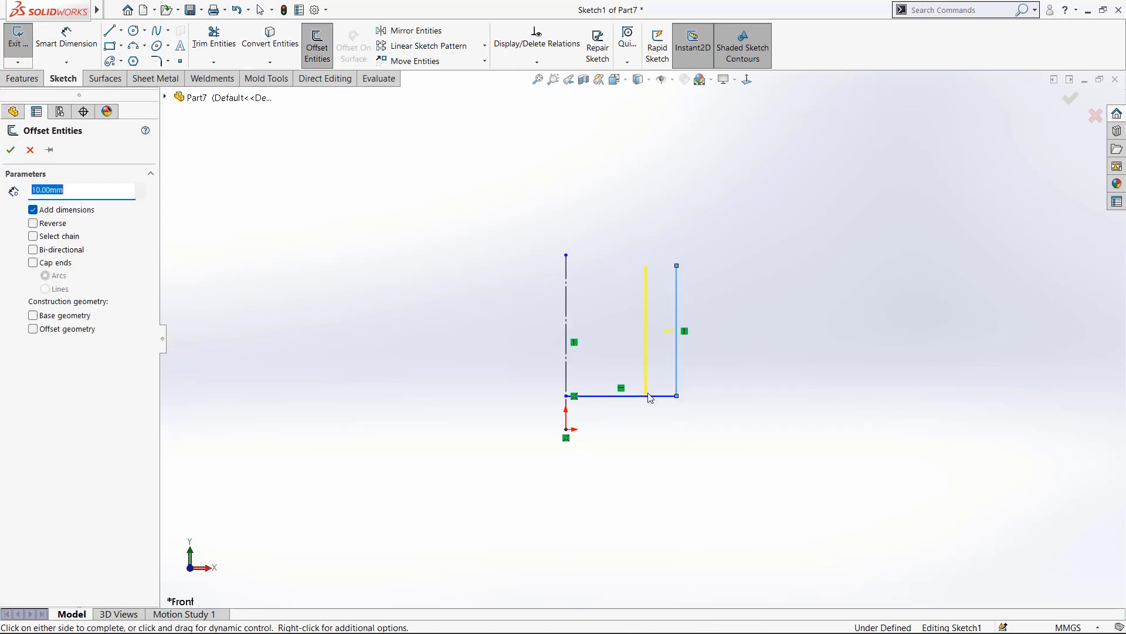
{"action": "left_click", "coordinate": [650, 396]}
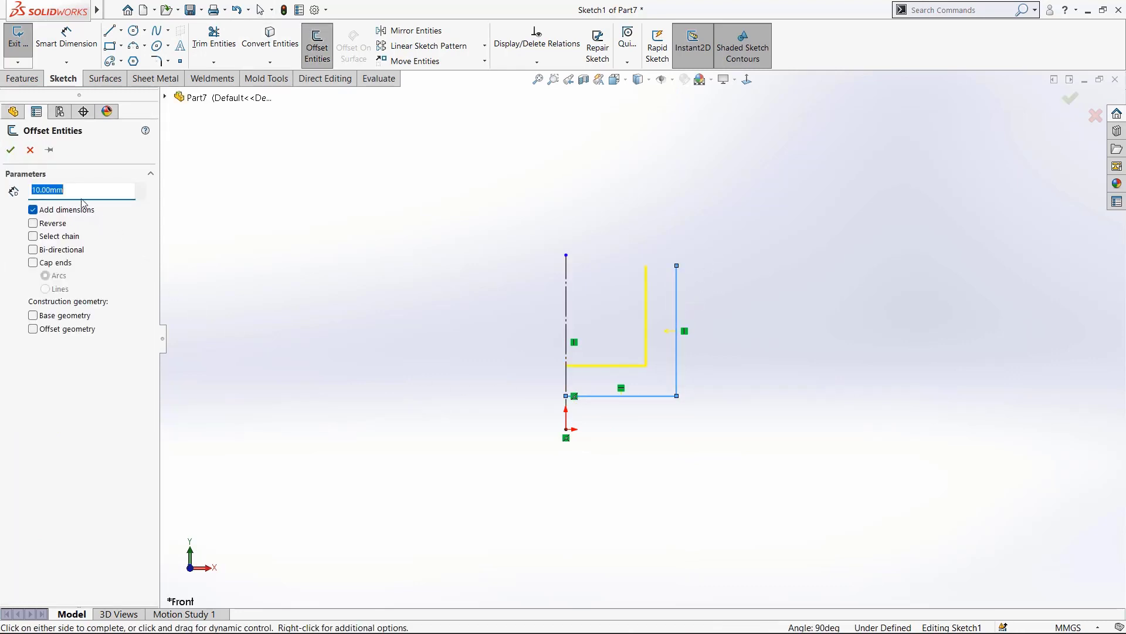
{"action": "type", "text": "2"}
{"action": "key", "text": "Return"}
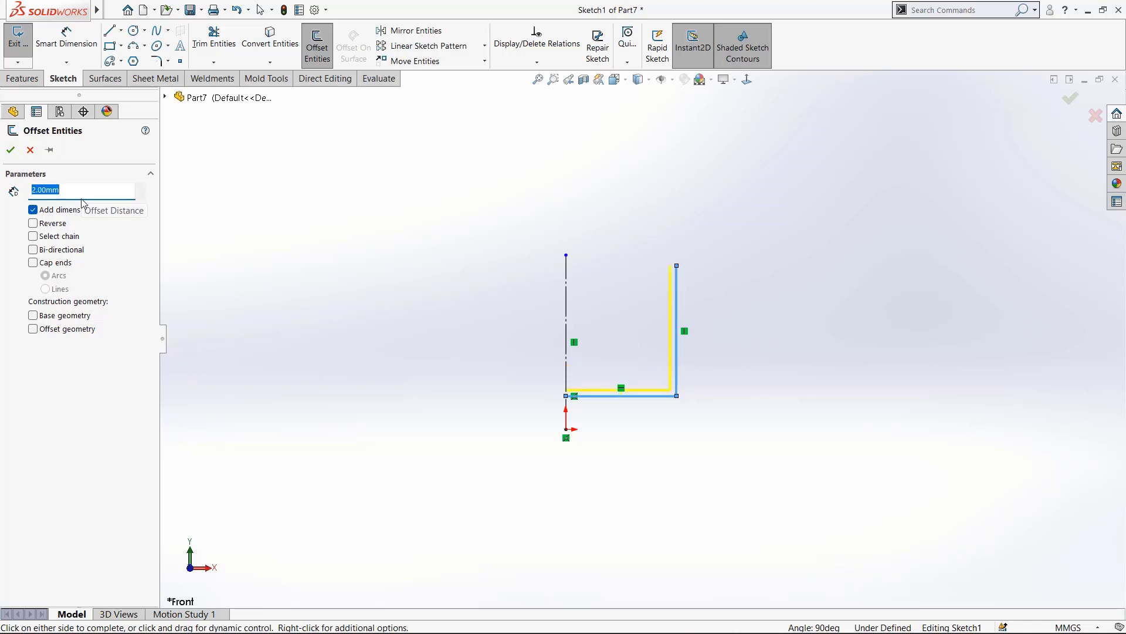
{"action": "type", "text": "5"}
{"action": "key", "text": "Return"}
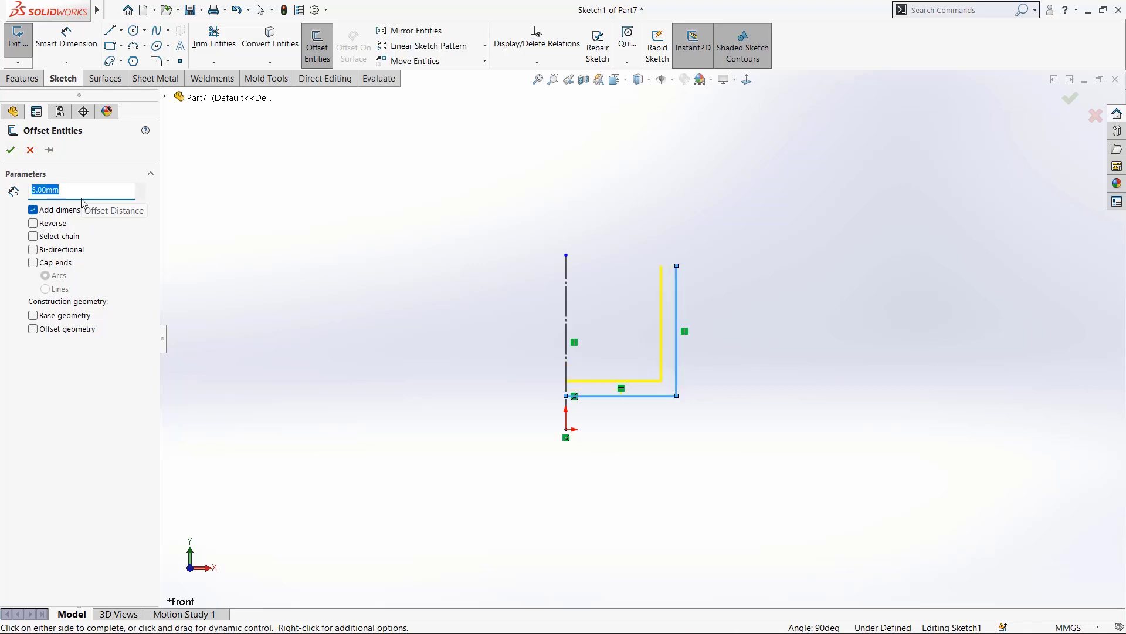
{"action": "left_click", "coordinate": [11, 150]}
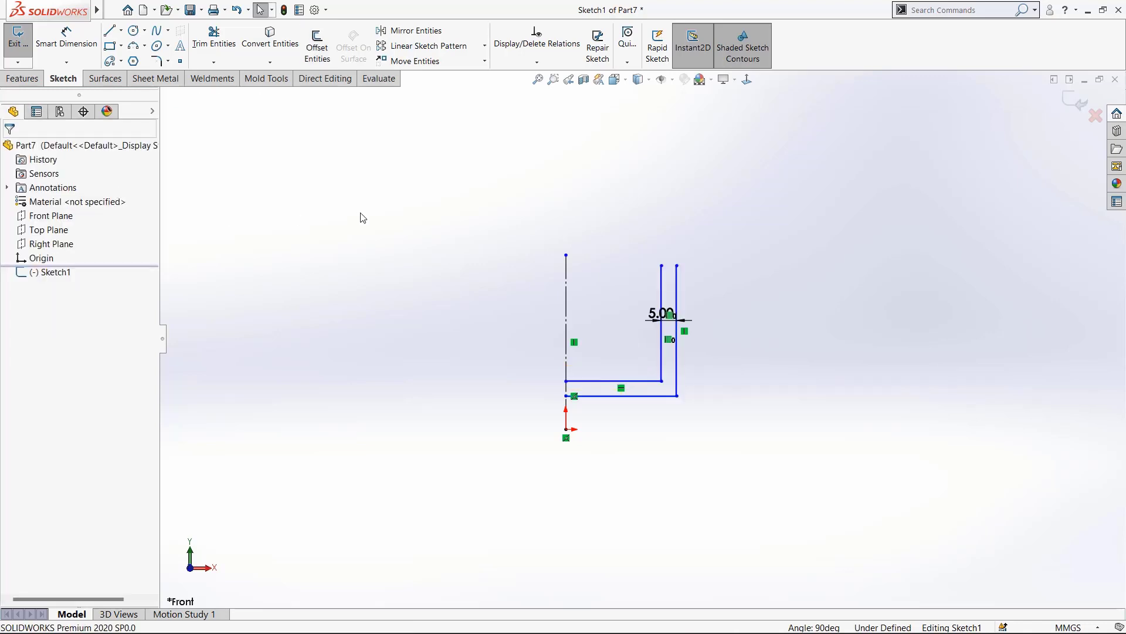
{"action": "scroll", "coordinate": [682, 284], "scroll_direction": "down", "scroll_amount": 3}
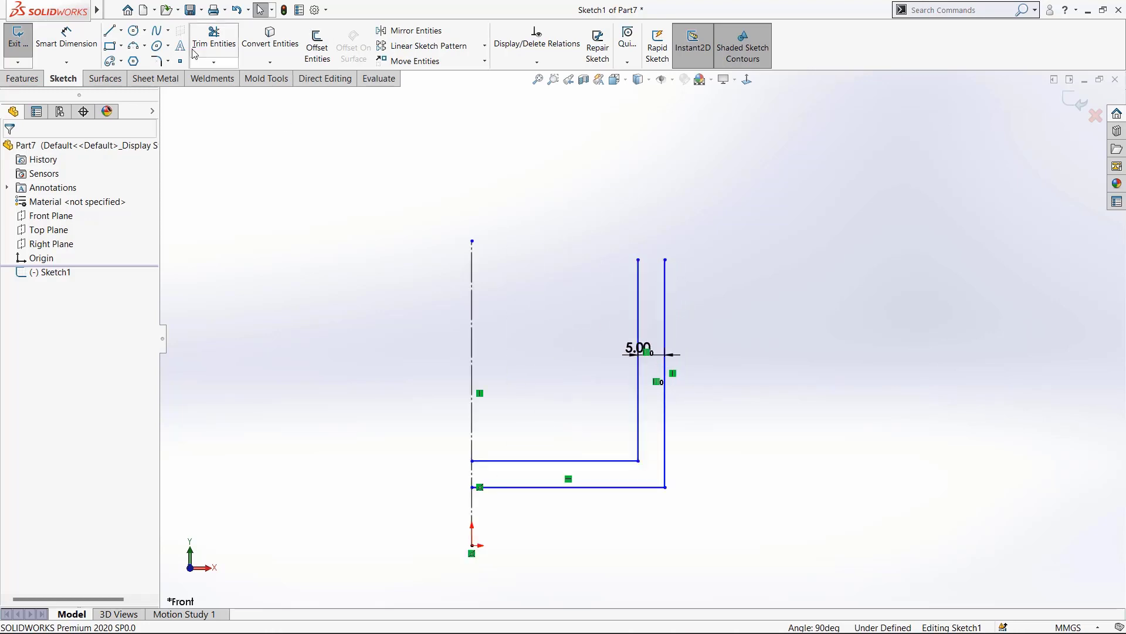
Close the cup profile with a 5 mm horizontal line across the wall's upper ends and a vertical line joining the floor lines at the centerline.
{"action": "left_click", "coordinate": [109, 31]}
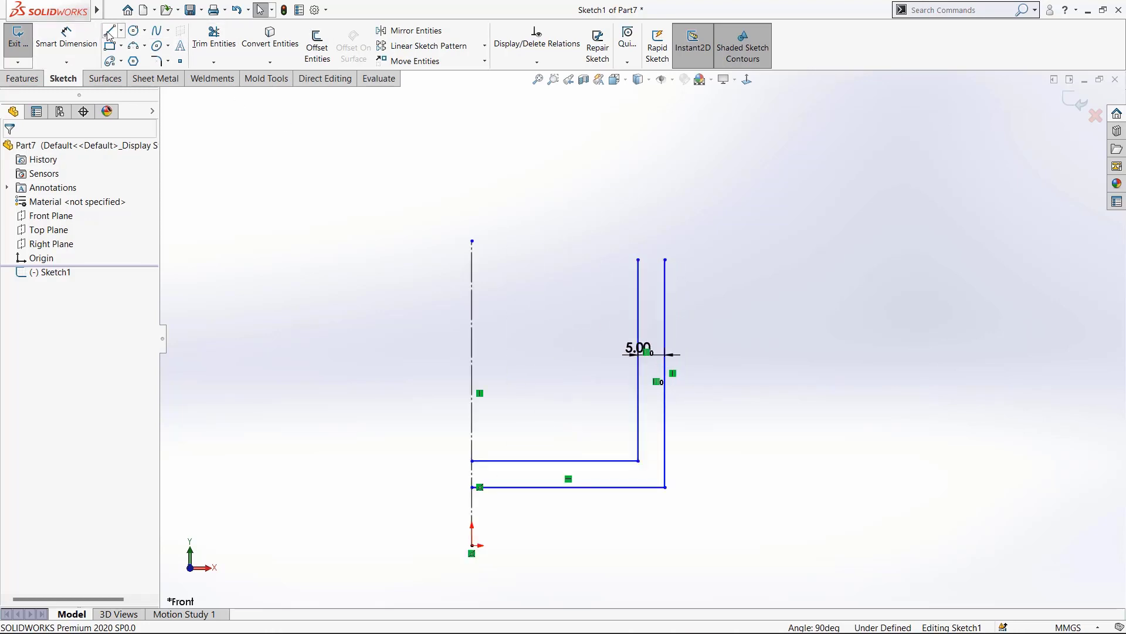
{"action": "left_click", "coordinate": [638, 259]}
{"action": "left_click", "coordinate": [665, 259]}
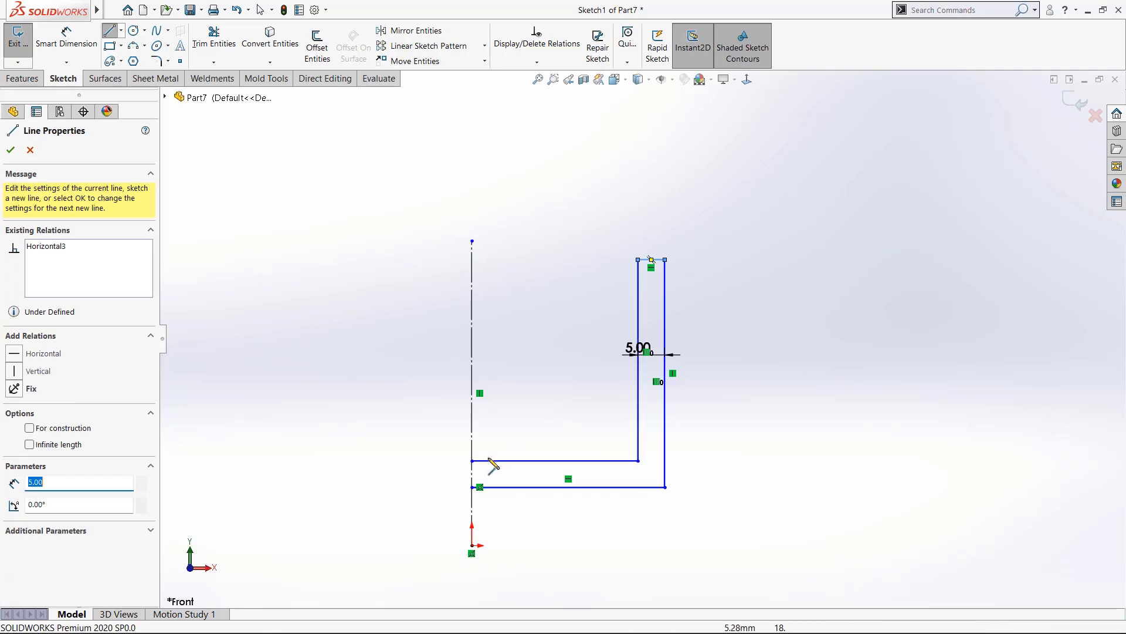
{"action": "left_click", "coordinate": [471, 461]}
{"action": "left_click", "coordinate": [472, 487]}
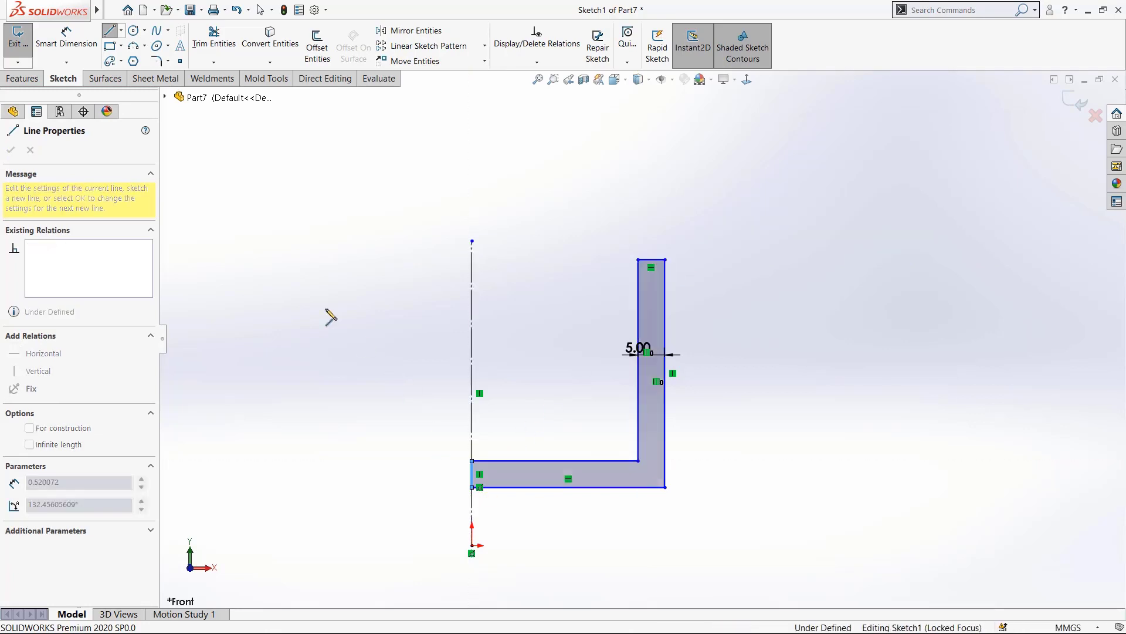
{"action": "key", "text": "Escape"}
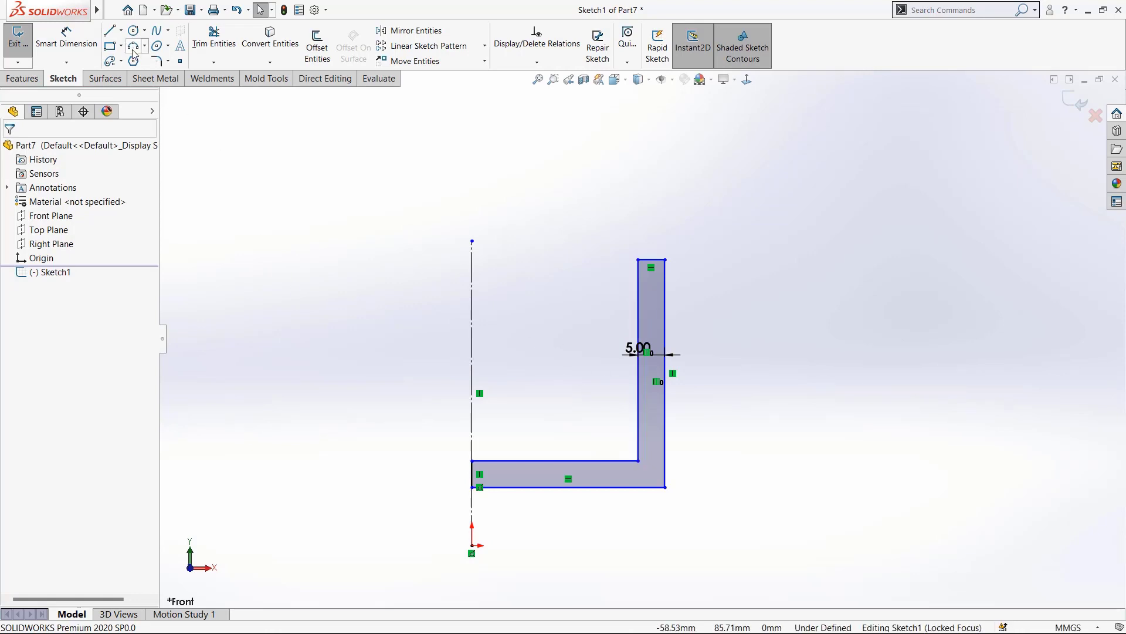
Add a 3 mm sketch fillet to the inner upper corner of the cup wall.
{"action": "left_click", "coordinate": [155, 60]}
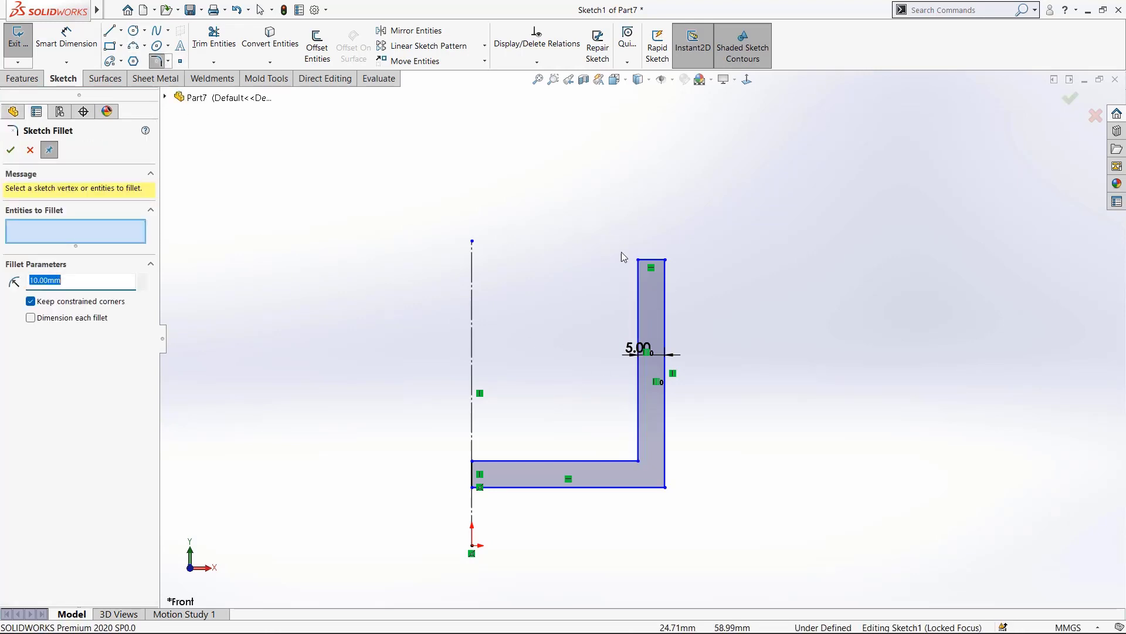
{"action": "left_click", "coordinate": [638, 262]}
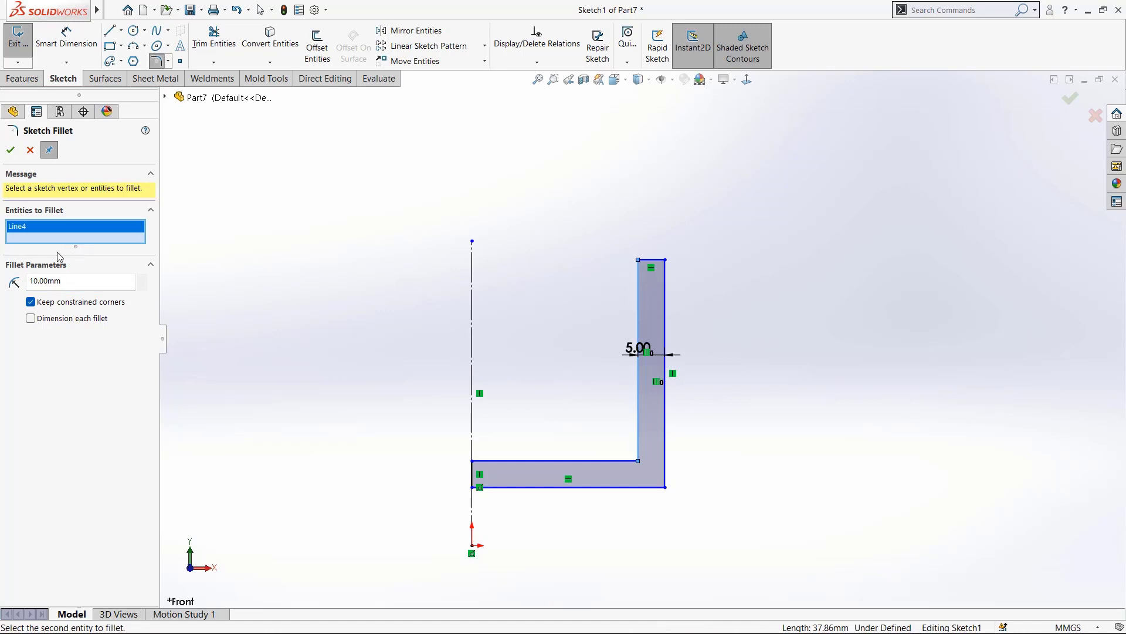
{"action": "left_click_drag", "start_coordinate": [71, 285], "coordinate": [2, 273]}
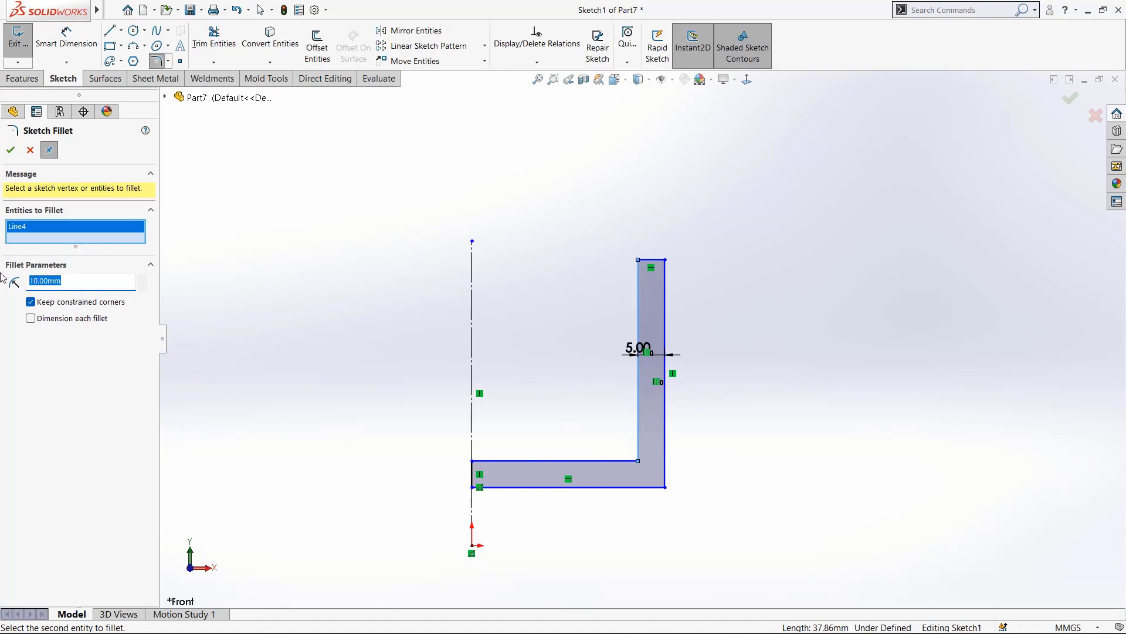
{"action": "type", "text": "4"}
{"action": "left_click_drag", "start_coordinate": [65, 287], "coordinate": [8, 281]}
{"action": "type", "text": "3"}
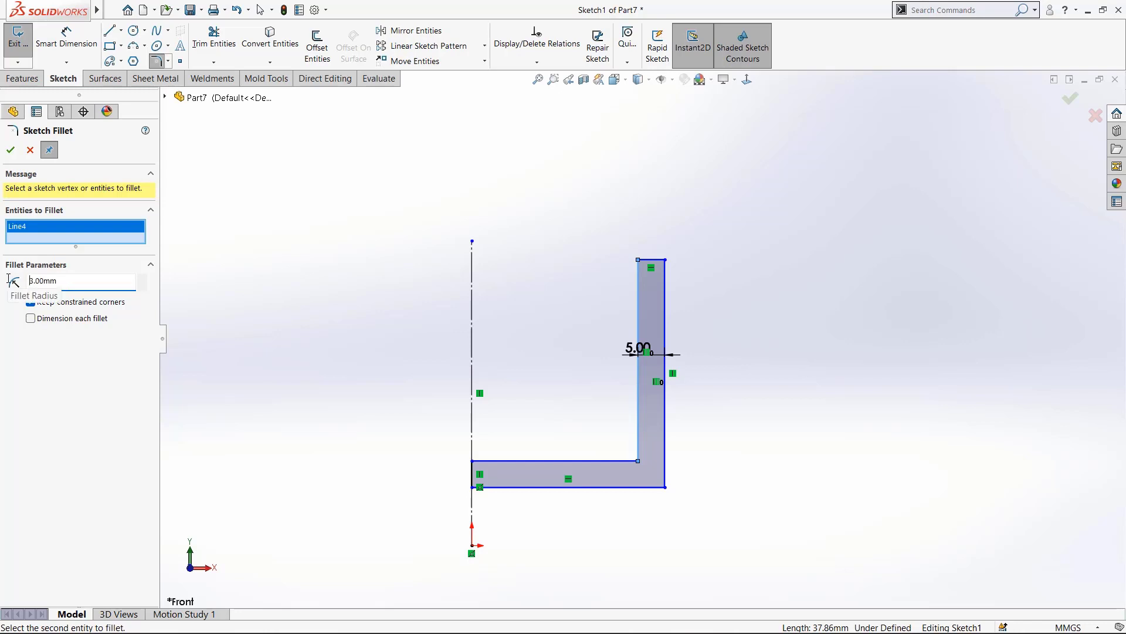
{"action": "left_click", "coordinate": [650, 260]}
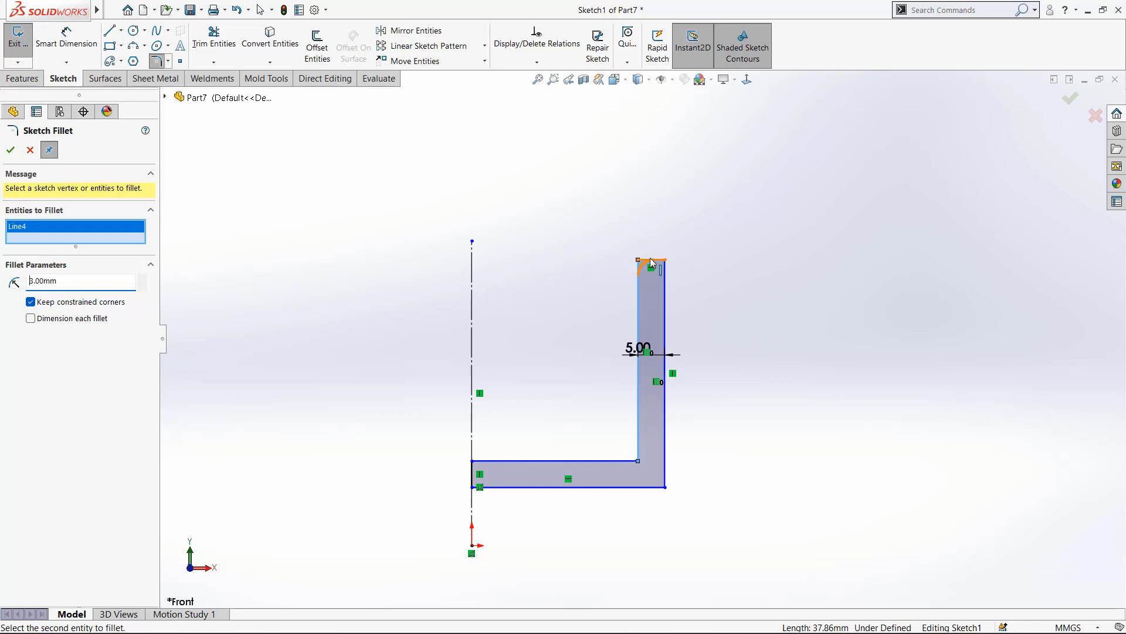
{"action": "left_click", "coordinate": [11, 150]}
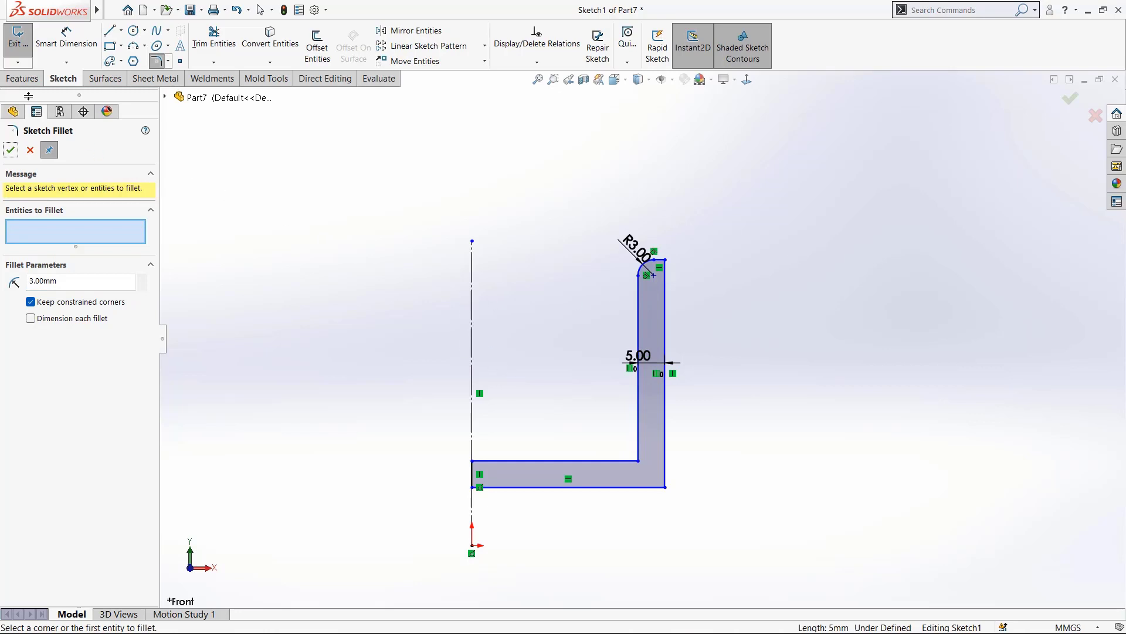
Exit the sketch and revolve the cup profile 360 degrees, Blind, around the vertical construction line.
{"action": "left_click", "coordinate": [19, 52]}
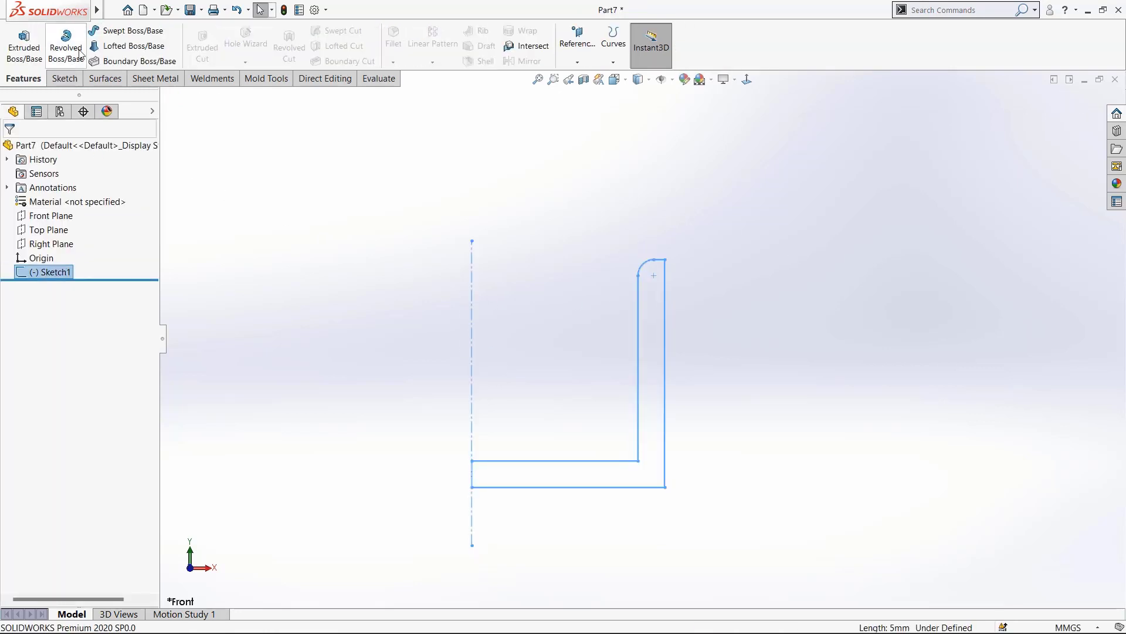
{"action": "left_click", "coordinate": [80, 54]}
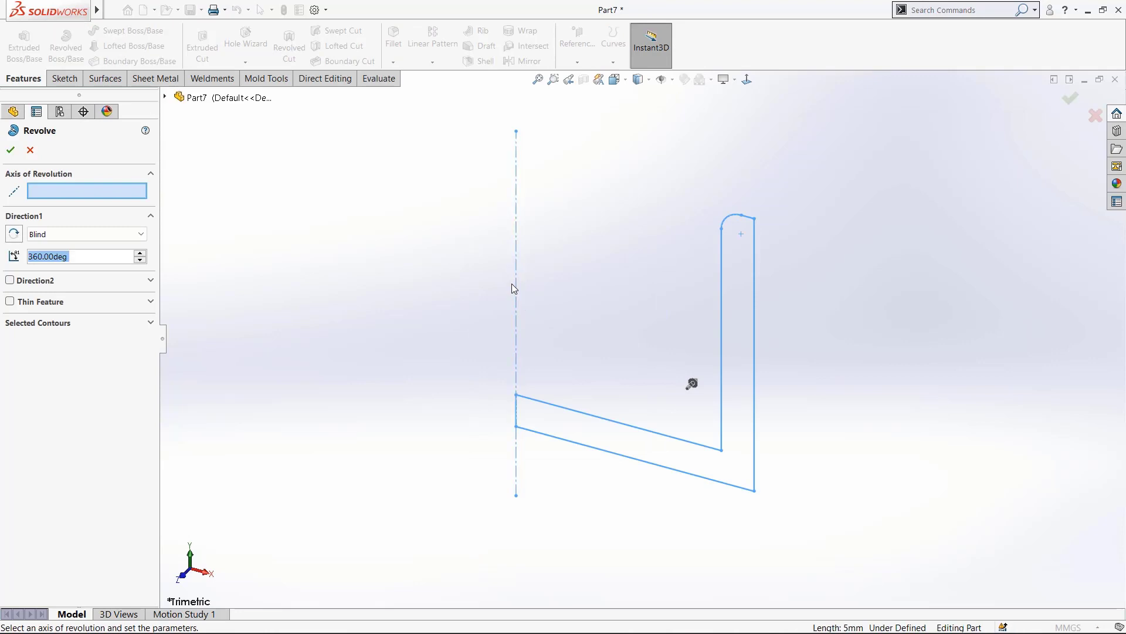
{"action": "left_click", "coordinate": [517, 281]}
{"action": "scroll", "coordinate": [600, 433], "scroll_direction": "up", "scroll_amount": 4}
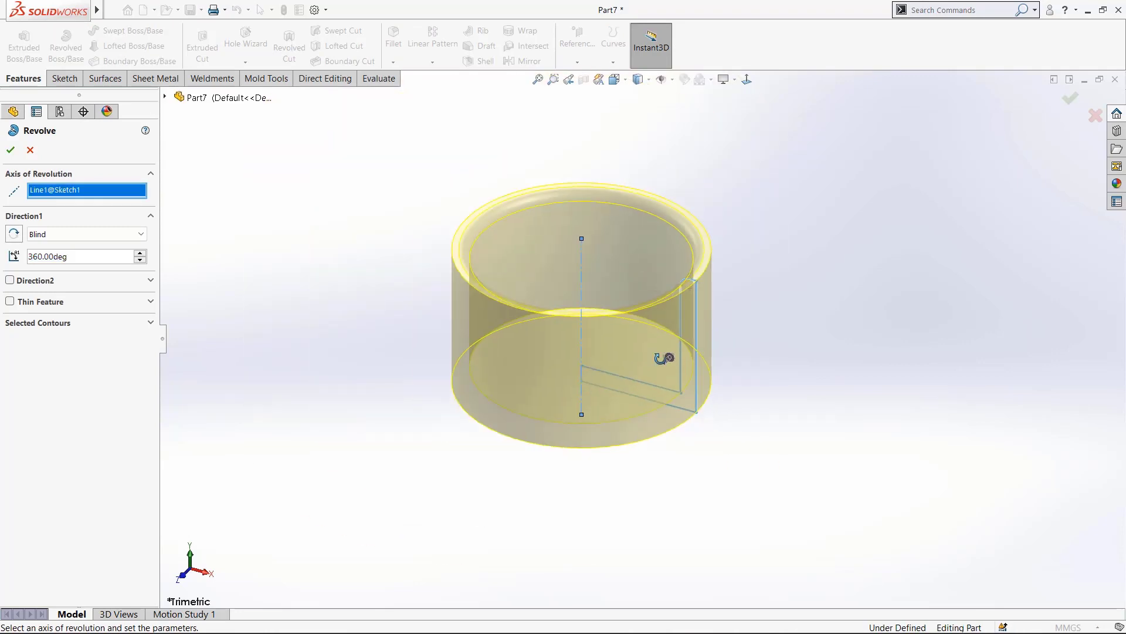
{"action": "middle_click_drag", "start_coordinate": [610, 428], "coordinate": [699, 367]}
{"action": "left_click", "coordinate": [12, 146]}
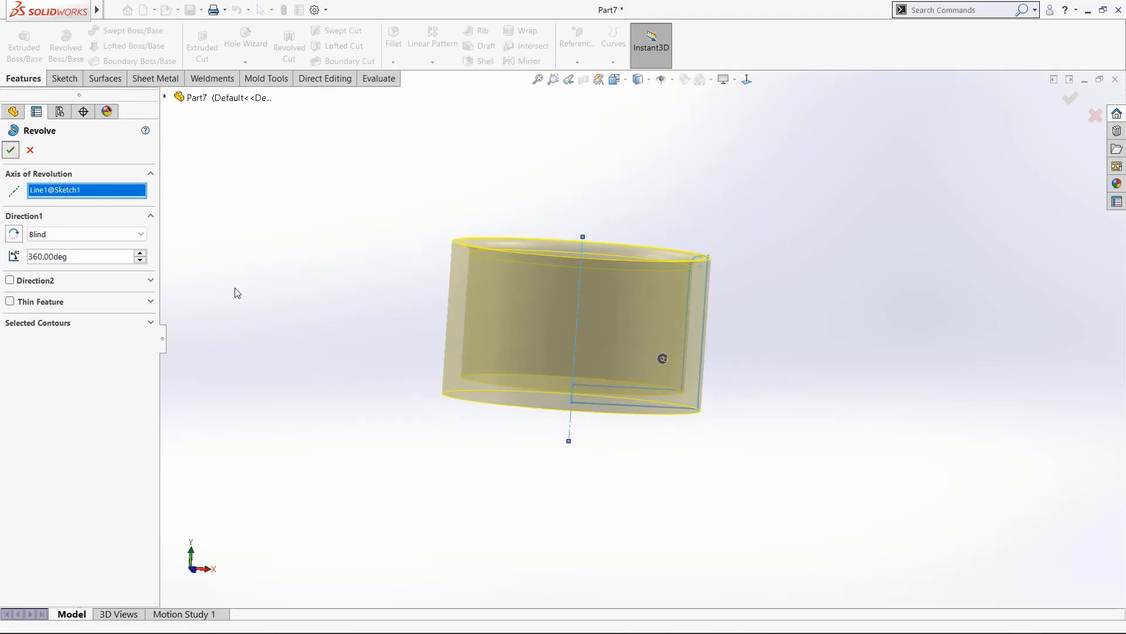
{"action": "scroll", "coordinate": [622, 337], "scroll_direction": "down", "scroll_amount": 3}
{"action": "middle_click_drag", "start_coordinate": [622, 337], "coordinate": [591, 522]}
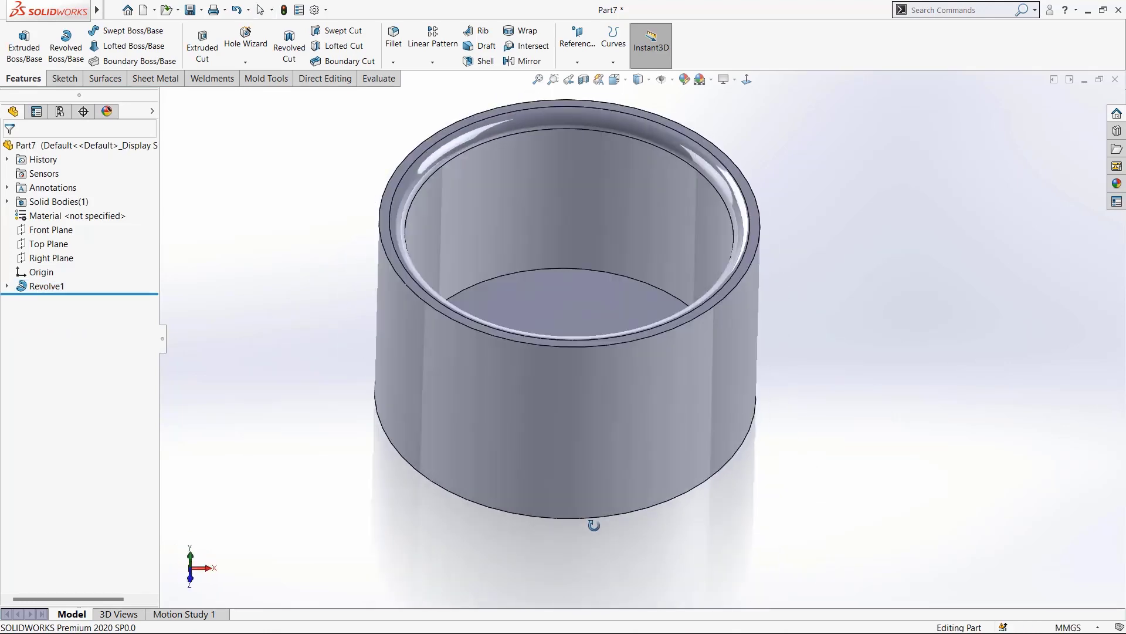
{"action": "scroll", "coordinate": [610, 426], "scroll_direction": "up", "scroll_amount": 3}
{"action": "scroll", "coordinate": [712, 414], "scroll_direction": "down", "scroll_amount": 2}
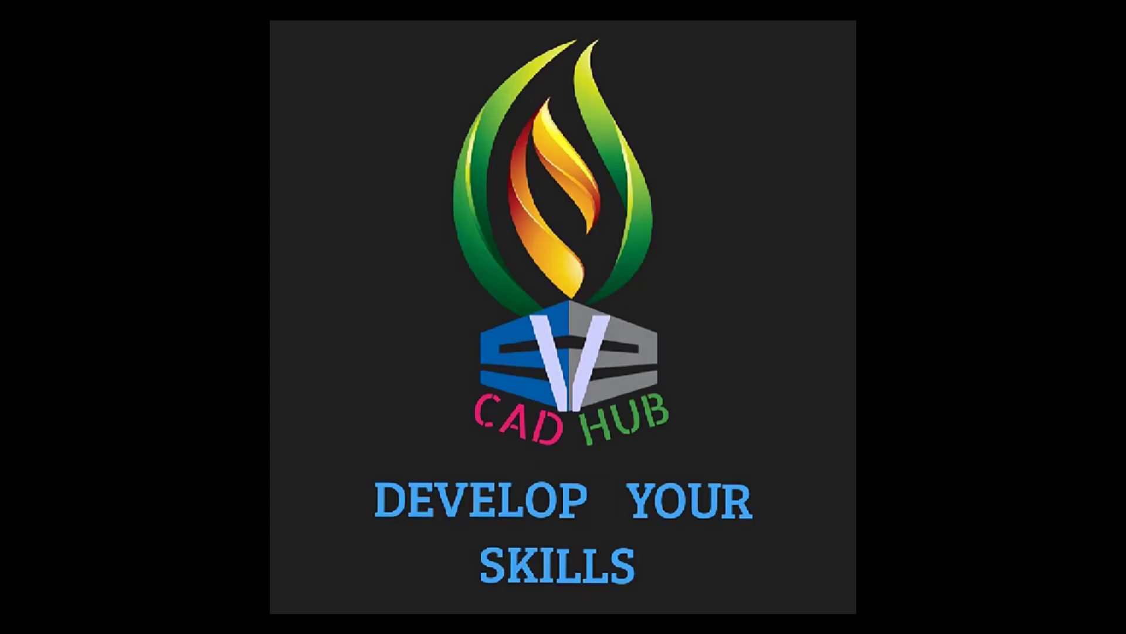